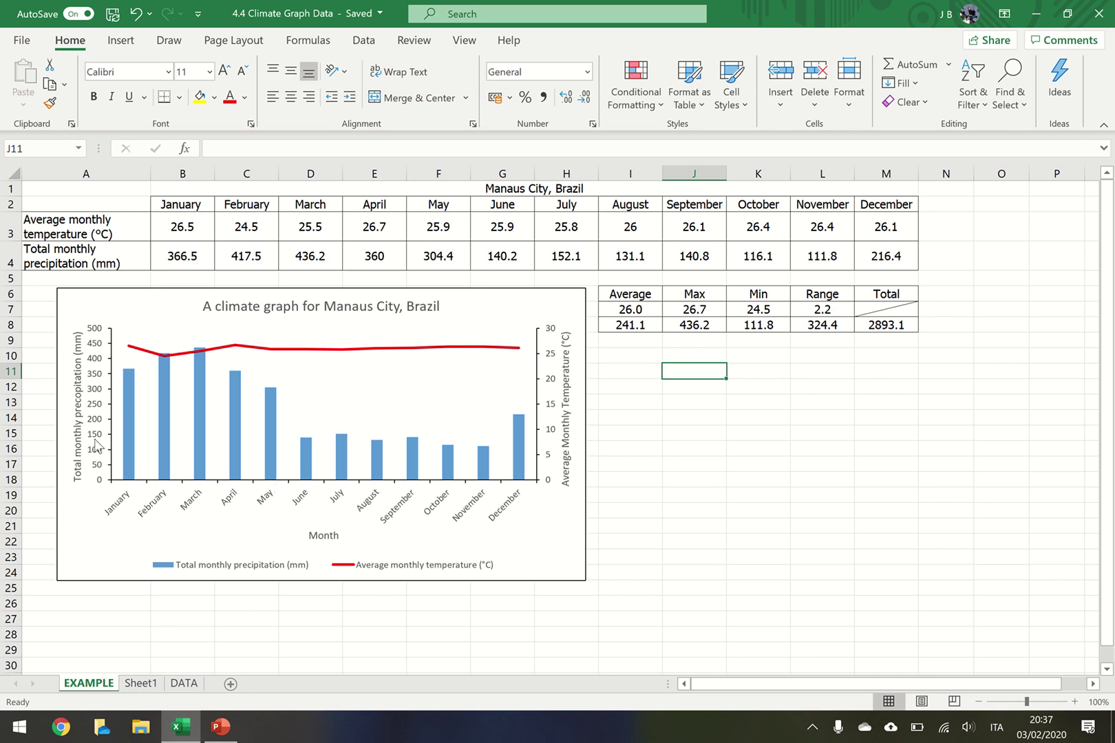
On Sheet1, select the month, temperature and precipitation range A2:M4
{"action": "mouse_move", "coordinate": [128, 457]}
{"action": "mouse_move", "coordinate": [498, 352]}
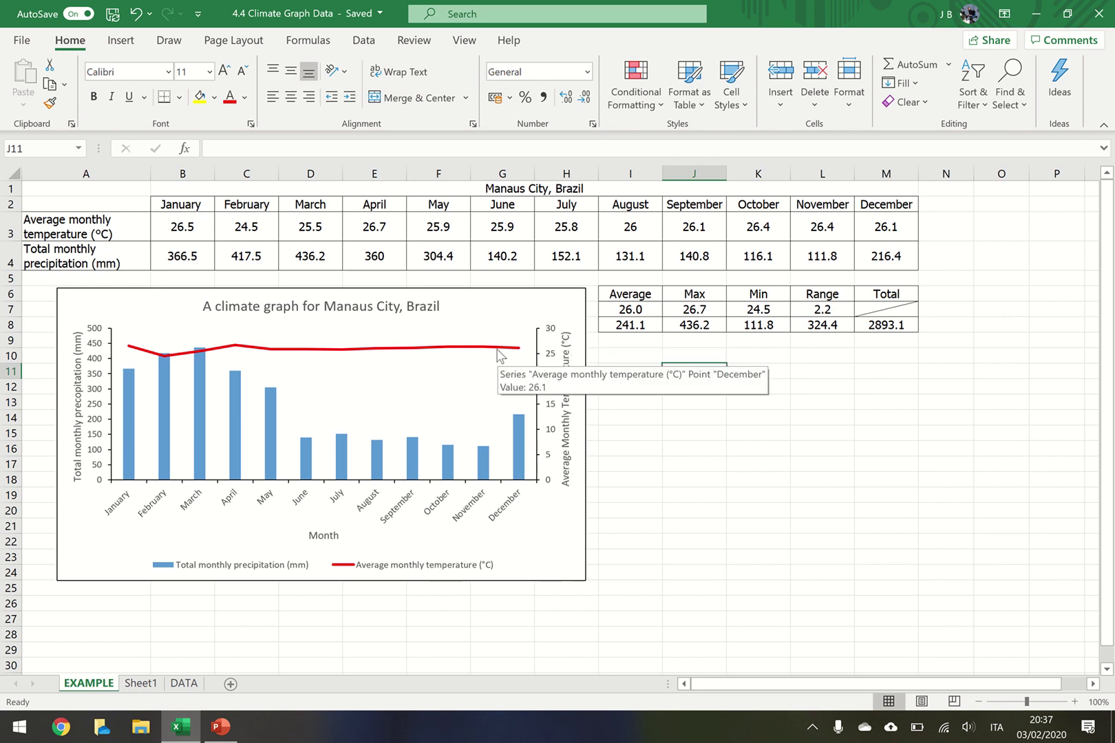
{"action": "left_click", "coordinate": [142, 683]}
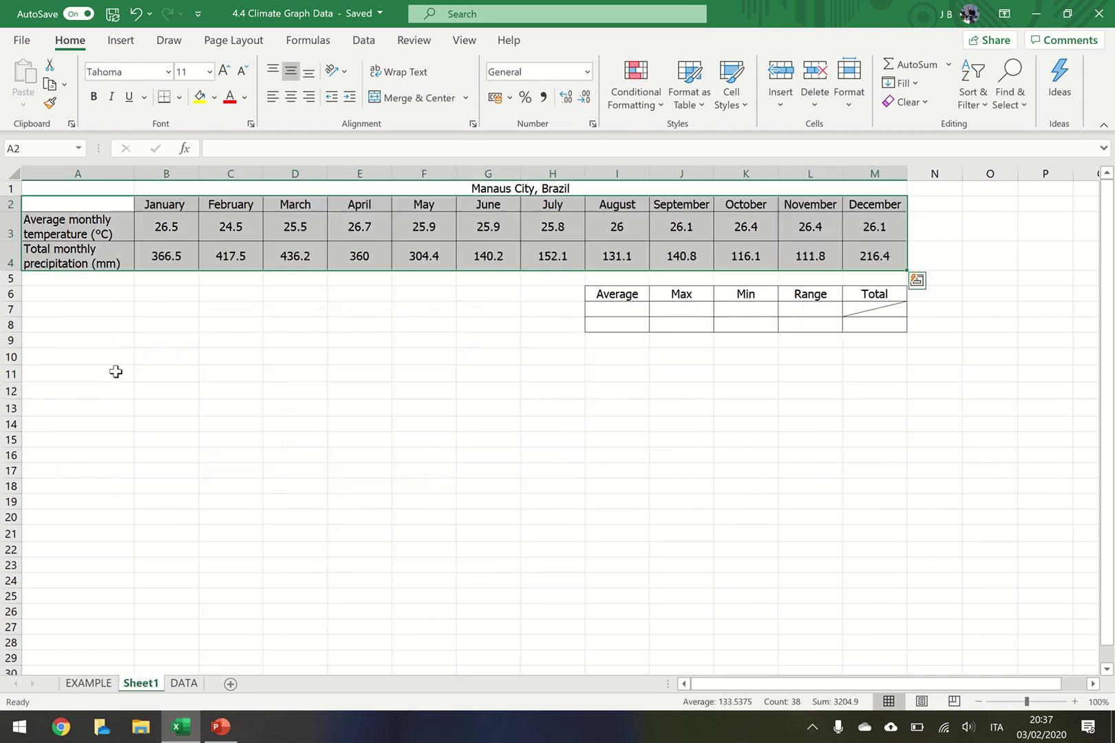
{"action": "left_click", "coordinate": [82, 203]}
{"action": "left_click_drag", "start_coordinate": [86, 205], "coordinate": [856, 264]}
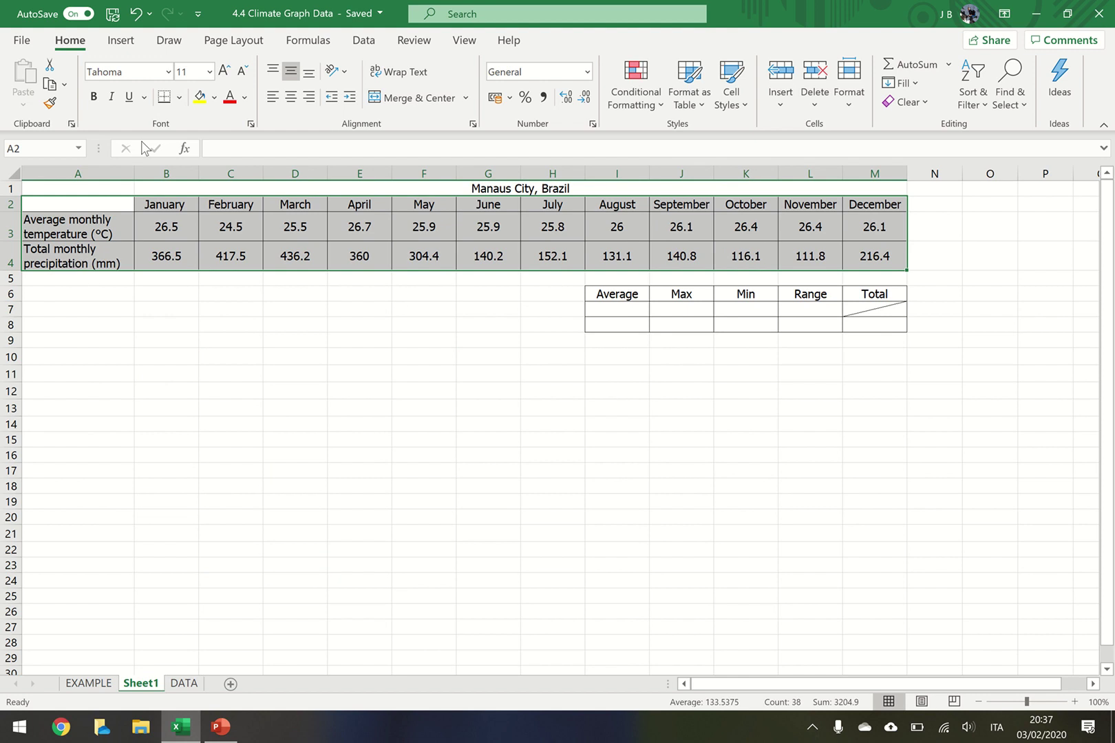
Insert a 2-D clustered column chart of the selected table
{"action": "left_click", "coordinate": [118, 41]}
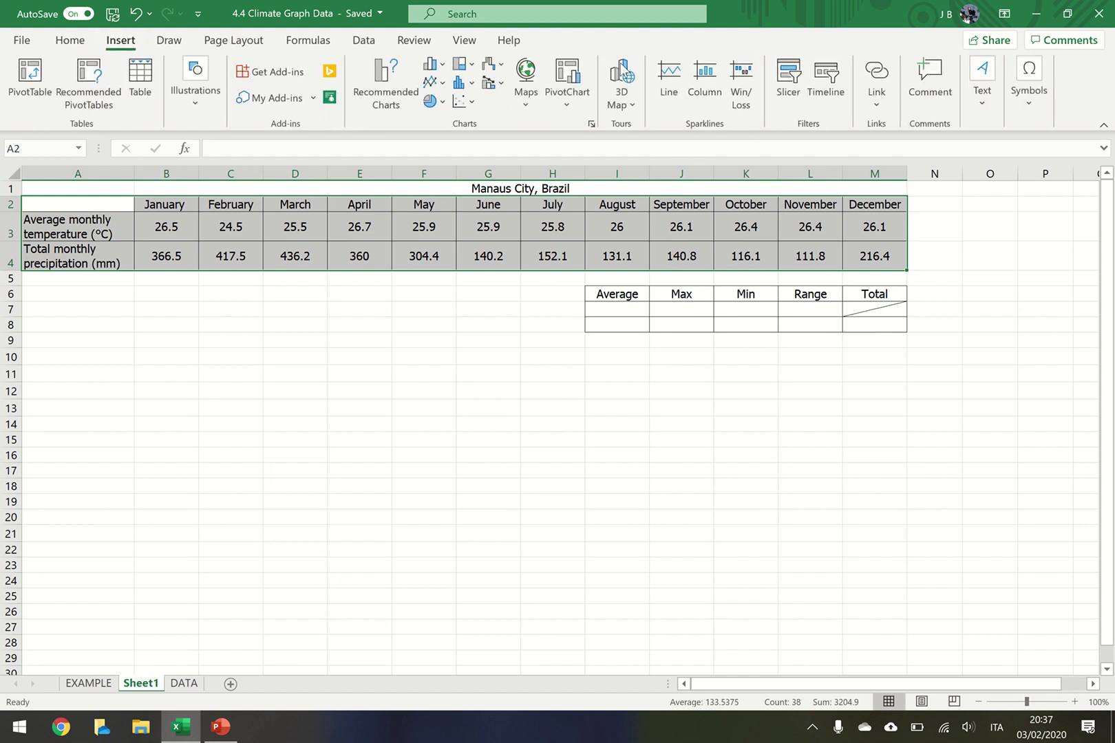
{"action": "left_click", "coordinate": [435, 69]}
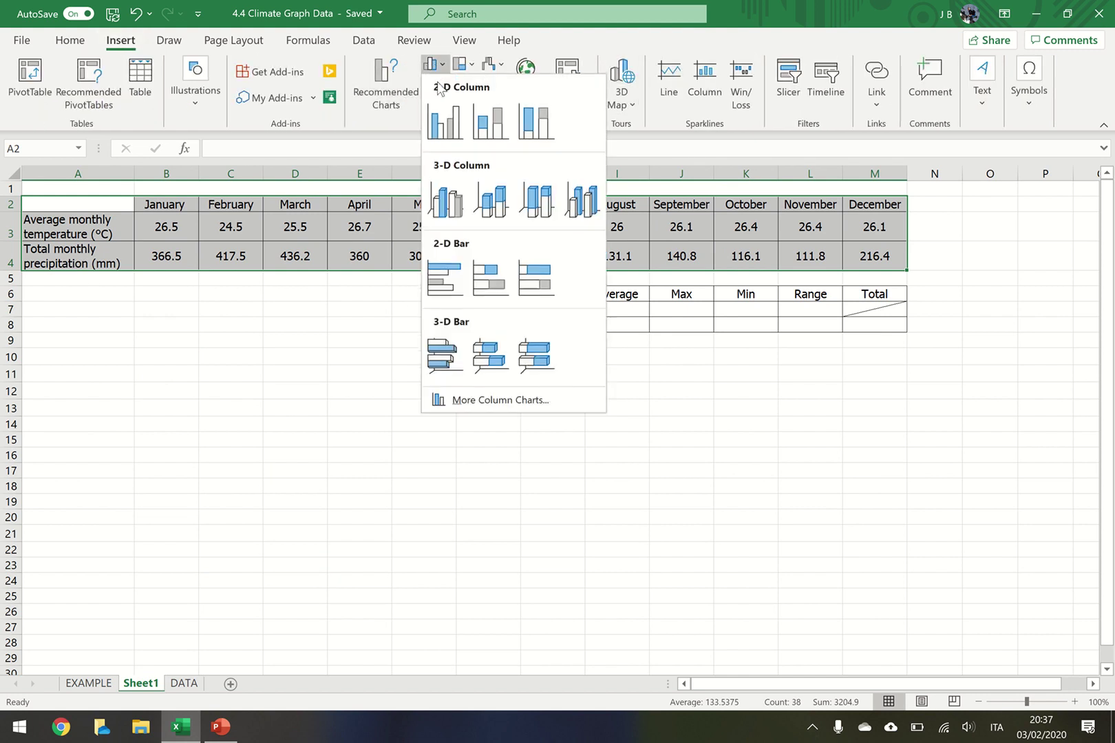
{"action": "left_click", "coordinate": [451, 127]}
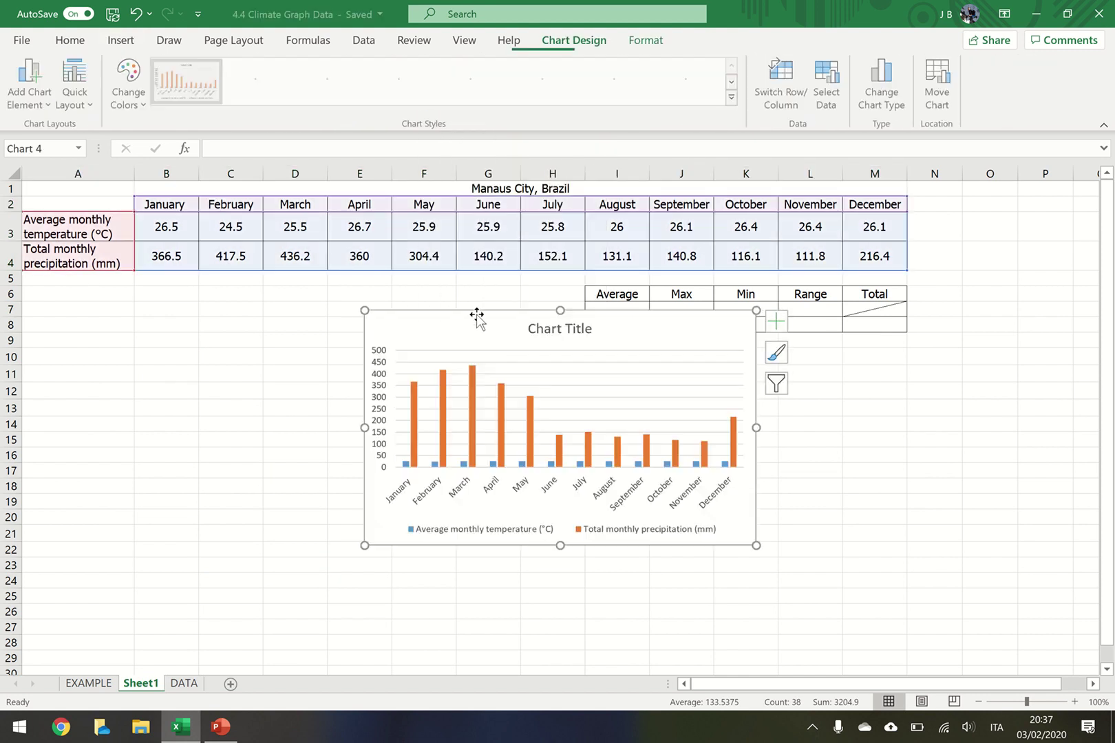
Move the chart below the data on the left and enlarge it to about row 25
{"action": "left_click_drag", "start_coordinate": [547, 316], "coordinate": [207, 289]}
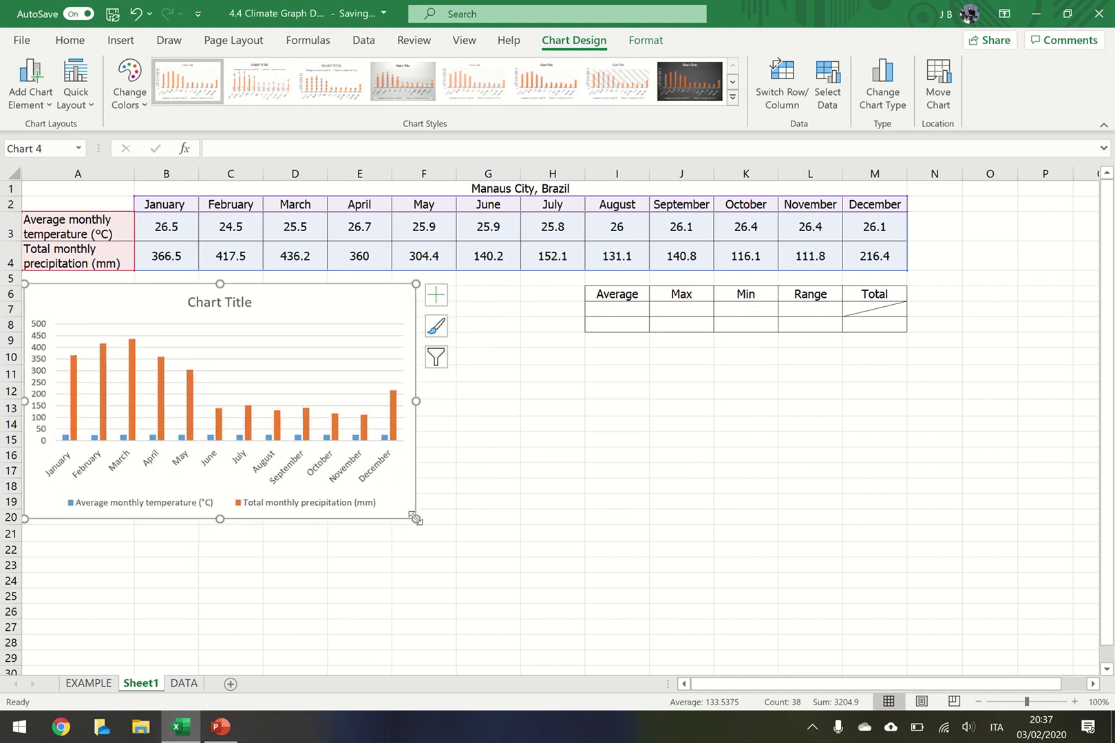
{"action": "left_click_drag", "start_coordinate": [416, 518], "coordinate": [573, 596]}
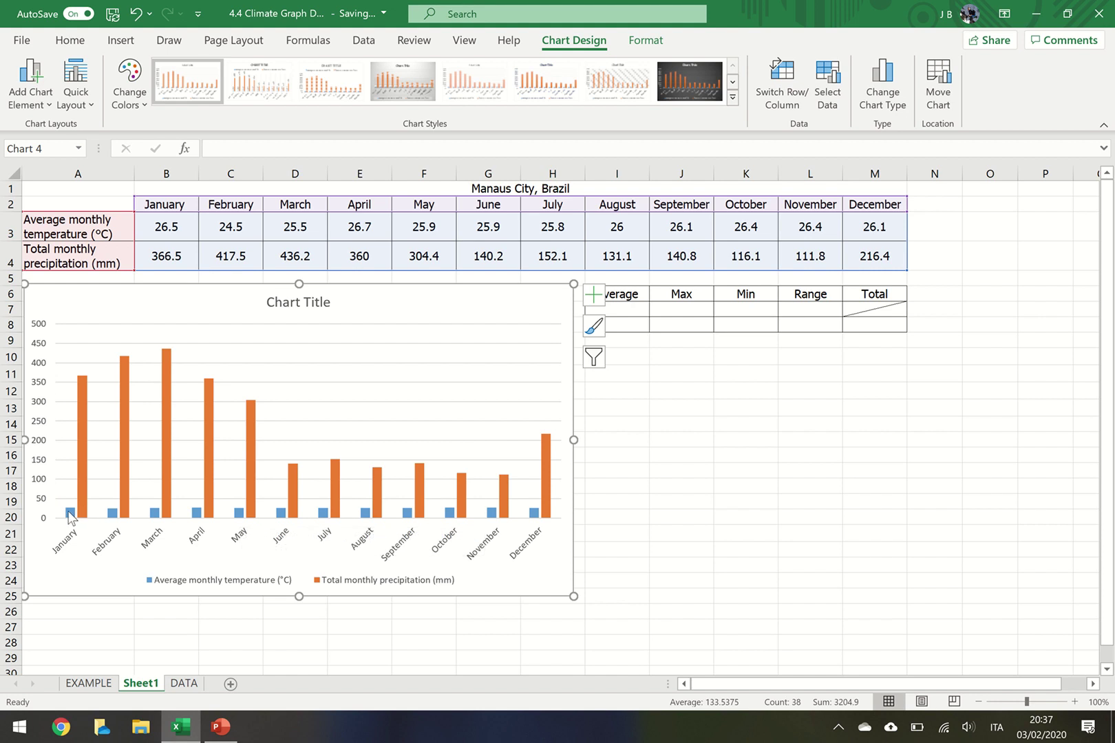
{"action": "mouse_move", "coordinate": [71, 520]}
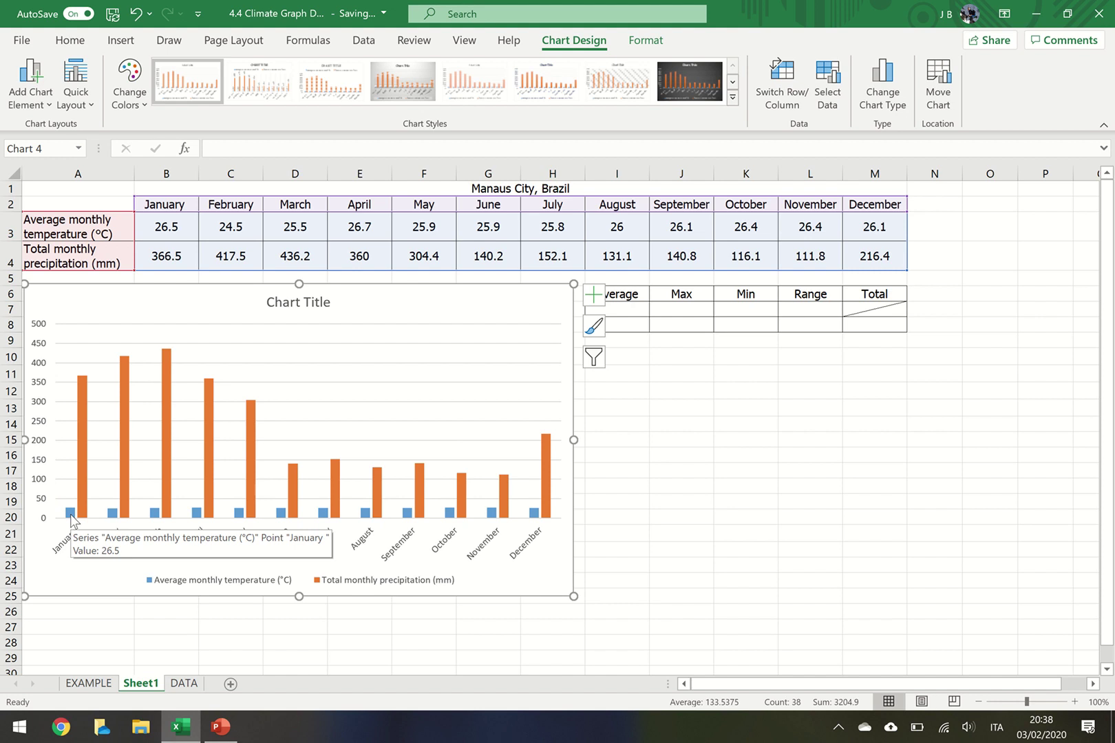
Make the chart a Combo with temperature as a secondary-axis line over precipitation columns
{"action": "left_click", "coordinate": [72, 514]}
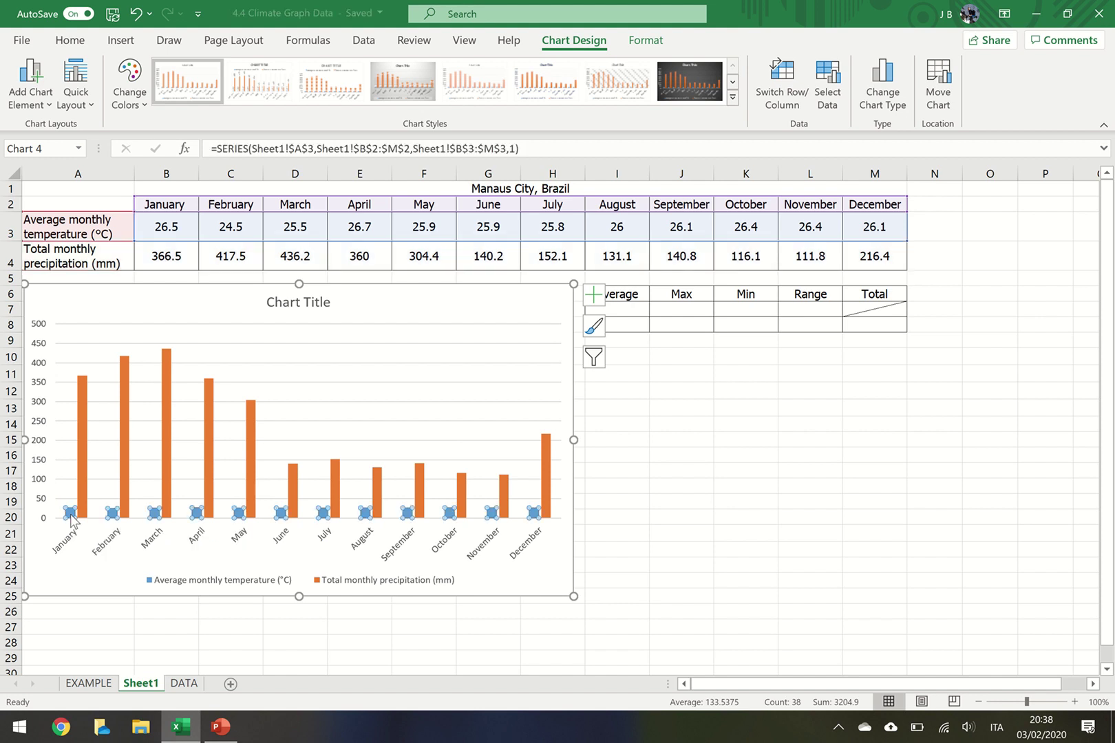
{"action": "left_click", "coordinate": [881, 101]}
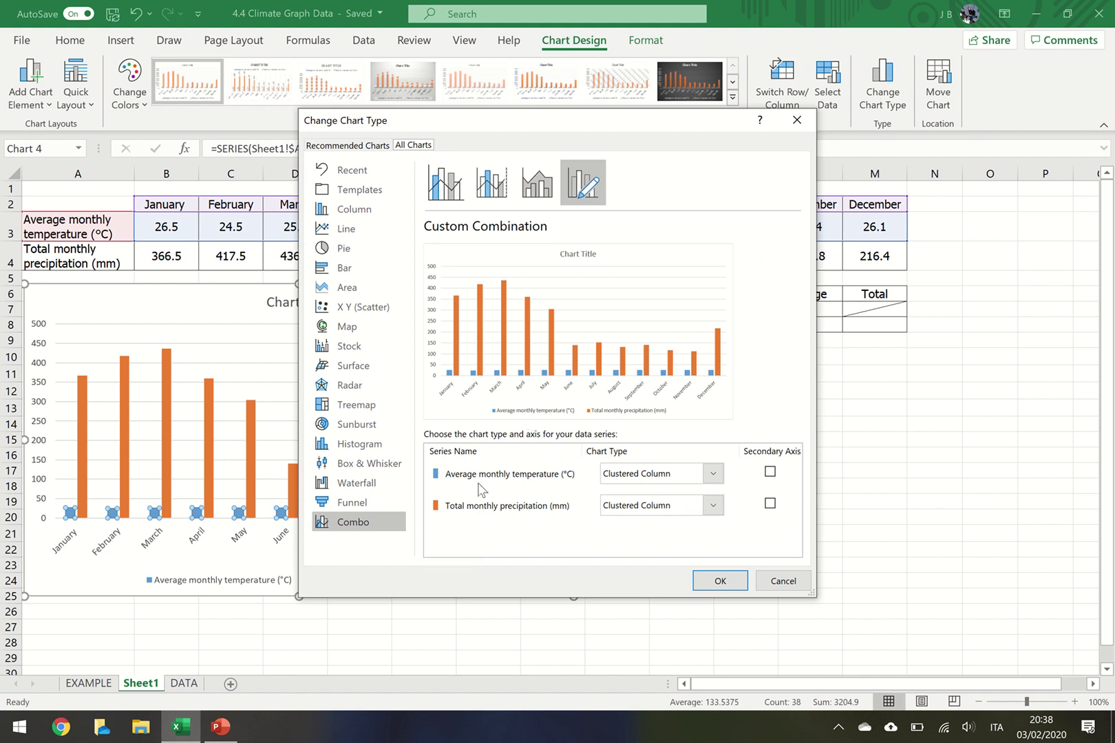
{"action": "left_click", "coordinate": [714, 475]}
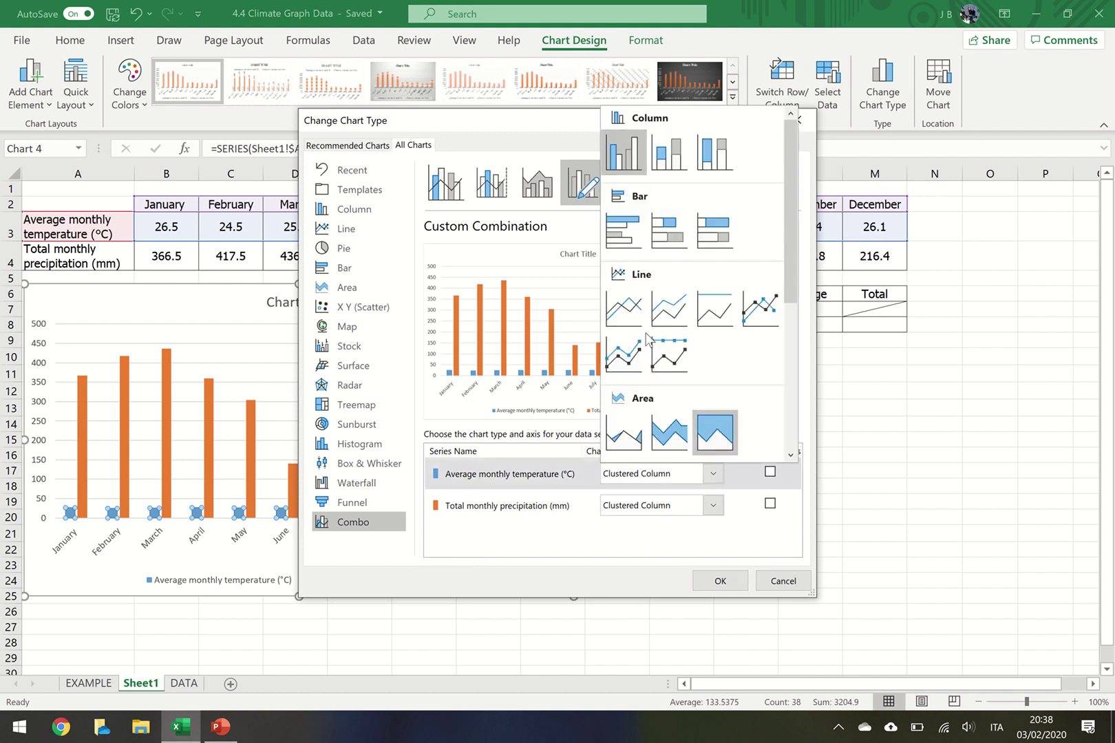
{"action": "left_click", "coordinate": [628, 311]}
{"action": "left_click", "coordinate": [770, 473]}
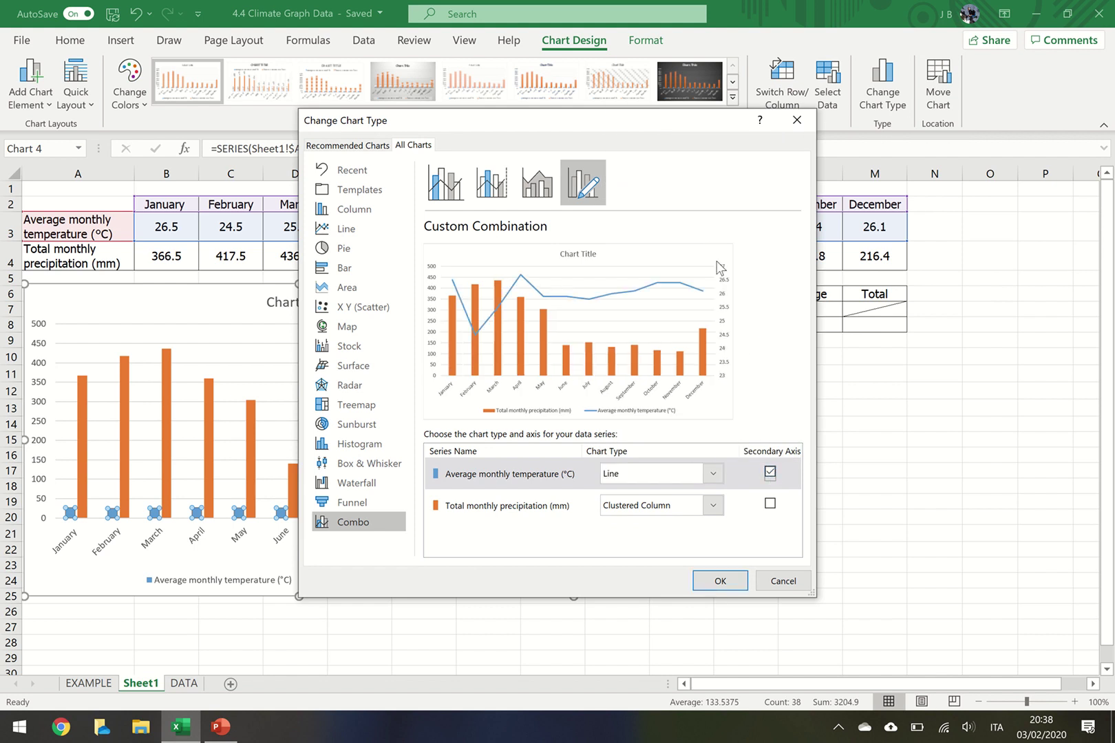
{"action": "left_click", "coordinate": [712, 580]}
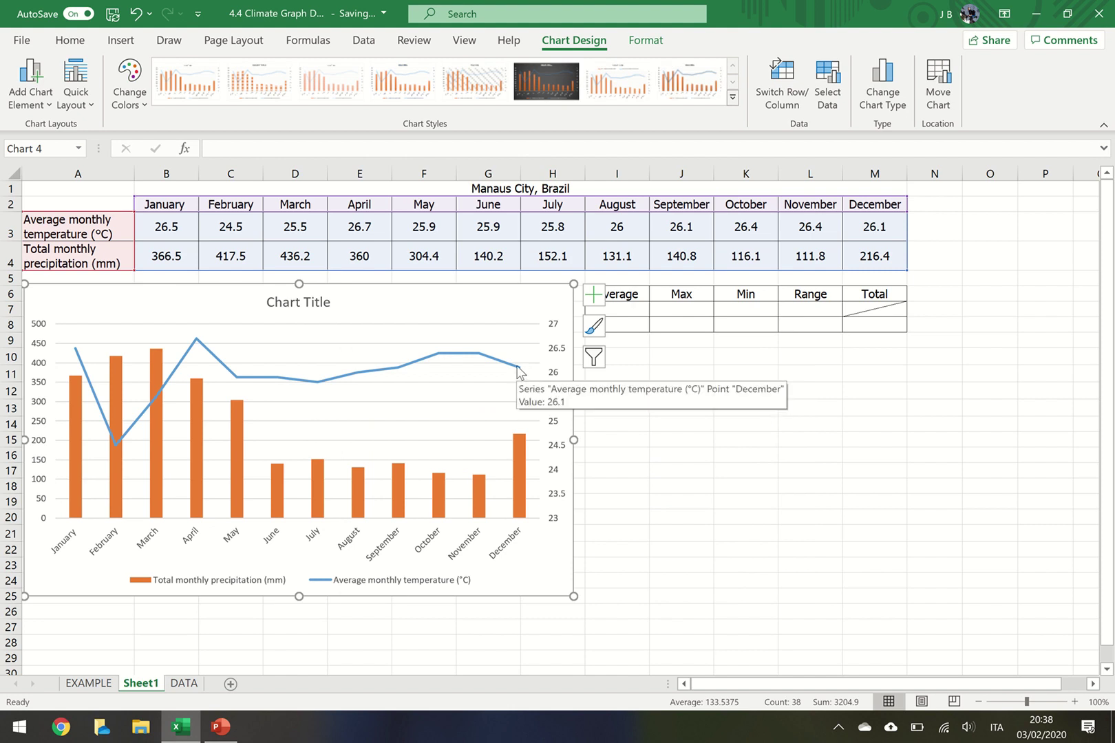
Set the temperature line's outline colour to red
{"action": "left_click", "coordinate": [518, 369]}
{"action": "right_click", "coordinate": [517, 367]}
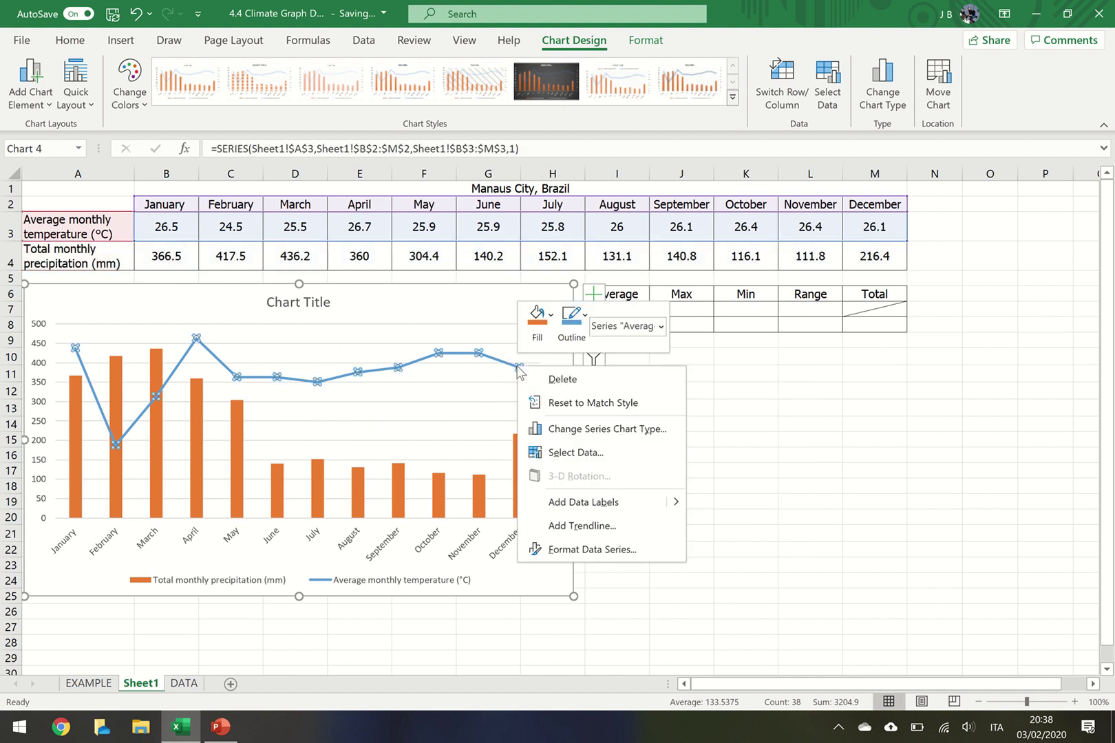
{"action": "left_click", "coordinate": [584, 315]}
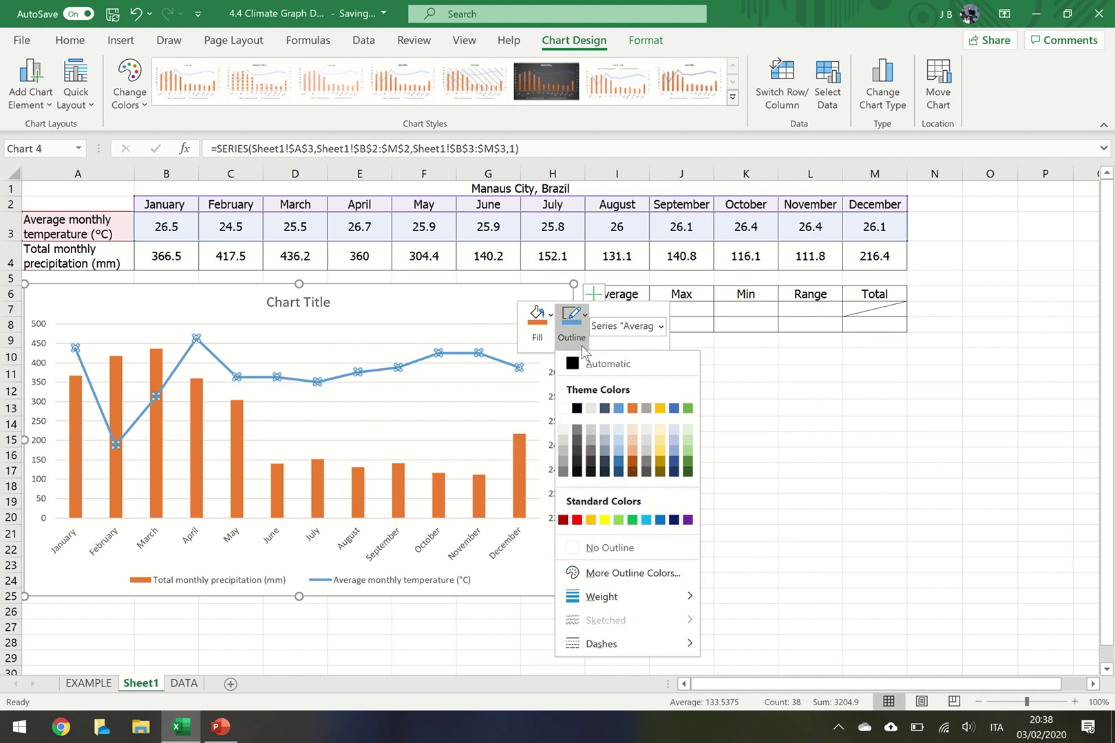
{"action": "left_click", "coordinate": [572, 519]}
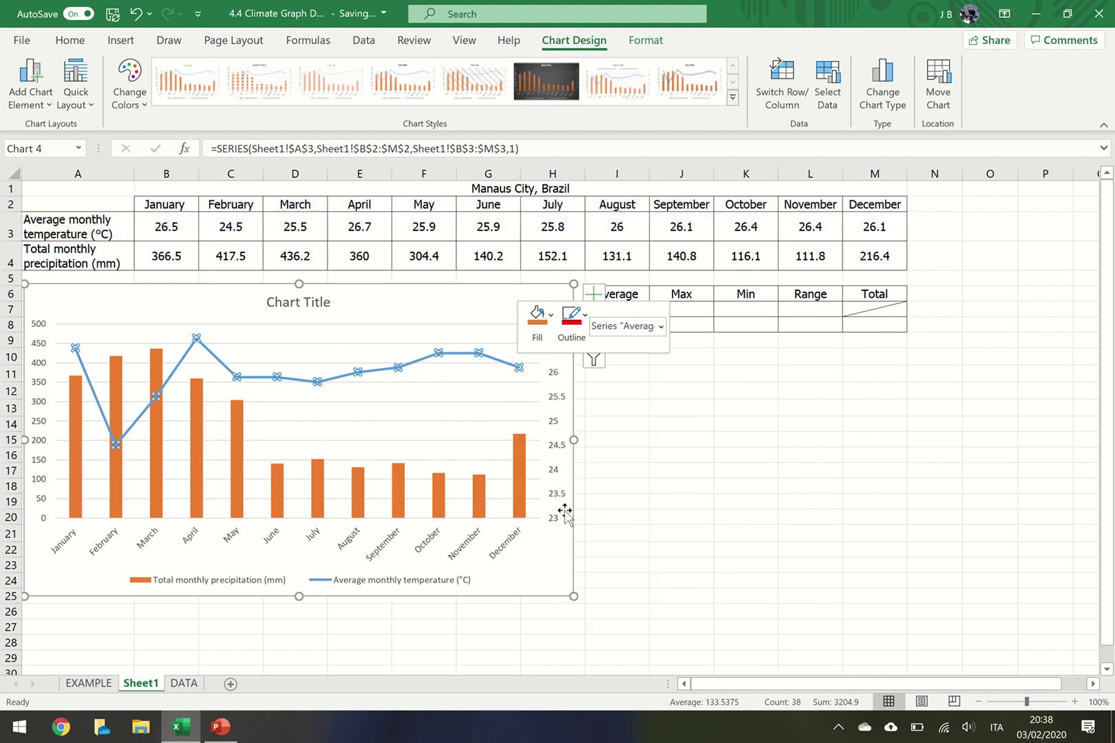
Fill the precipitation columns light blue and deselect the chart
{"action": "left_click", "coordinate": [518, 455]}
{"action": "right_click", "coordinate": [519, 453]}
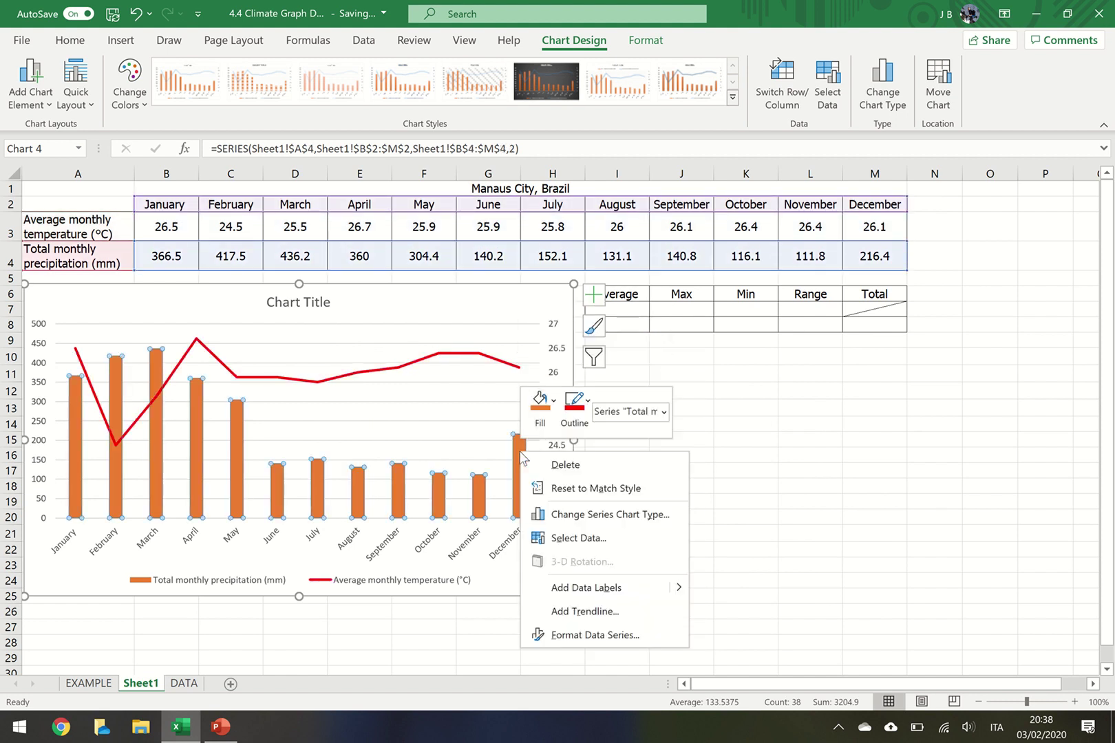
{"action": "left_click", "coordinate": [540, 404]}
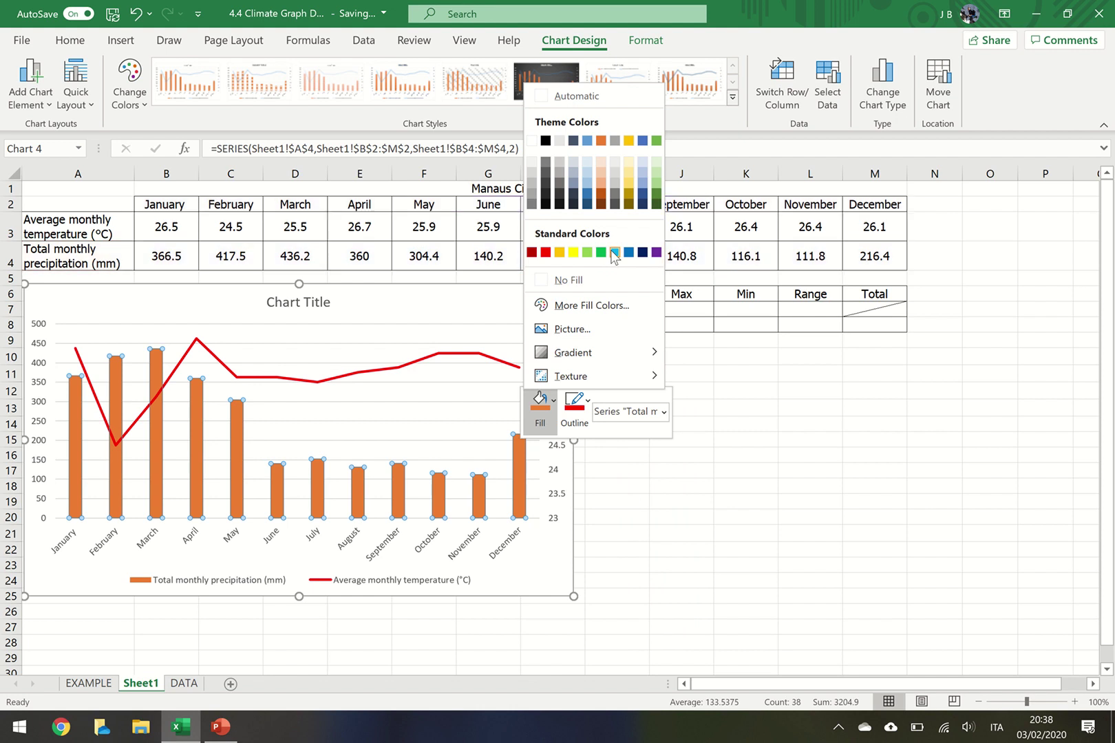
{"action": "left_click", "coordinate": [614, 252]}
{"action": "left_click", "coordinate": [699, 535]}
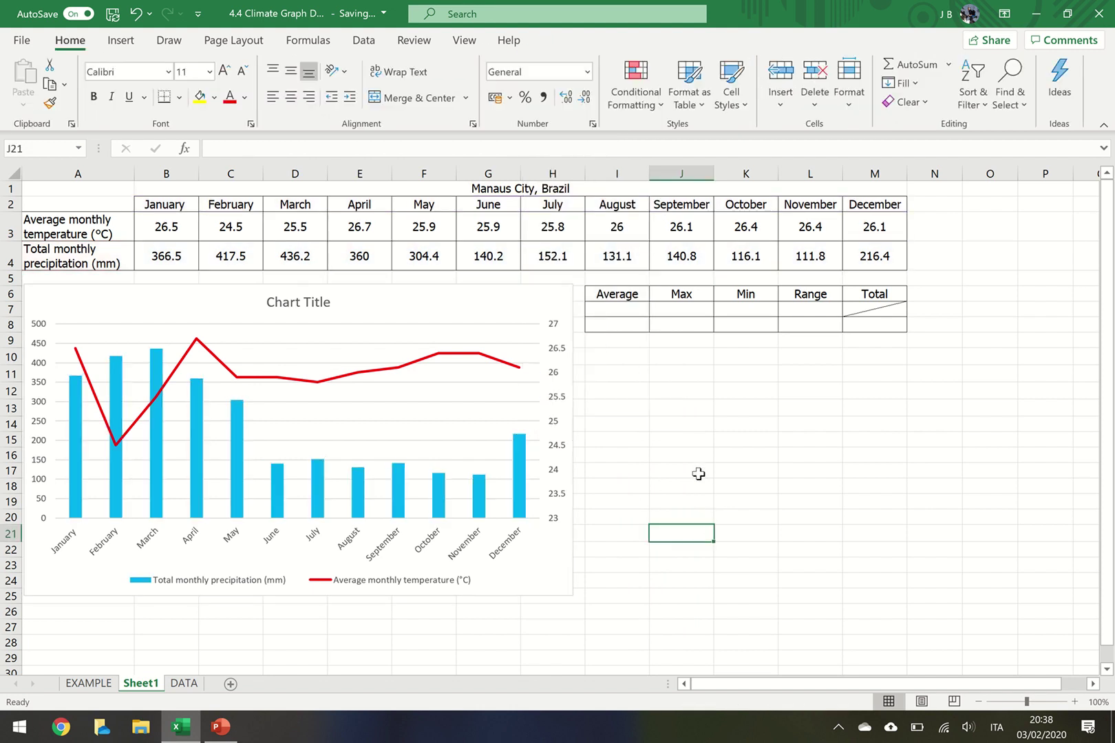
Set the secondary temperature axis minimum bound to 0 in Format Axis
{"action": "left_click", "coordinate": [559, 500]}
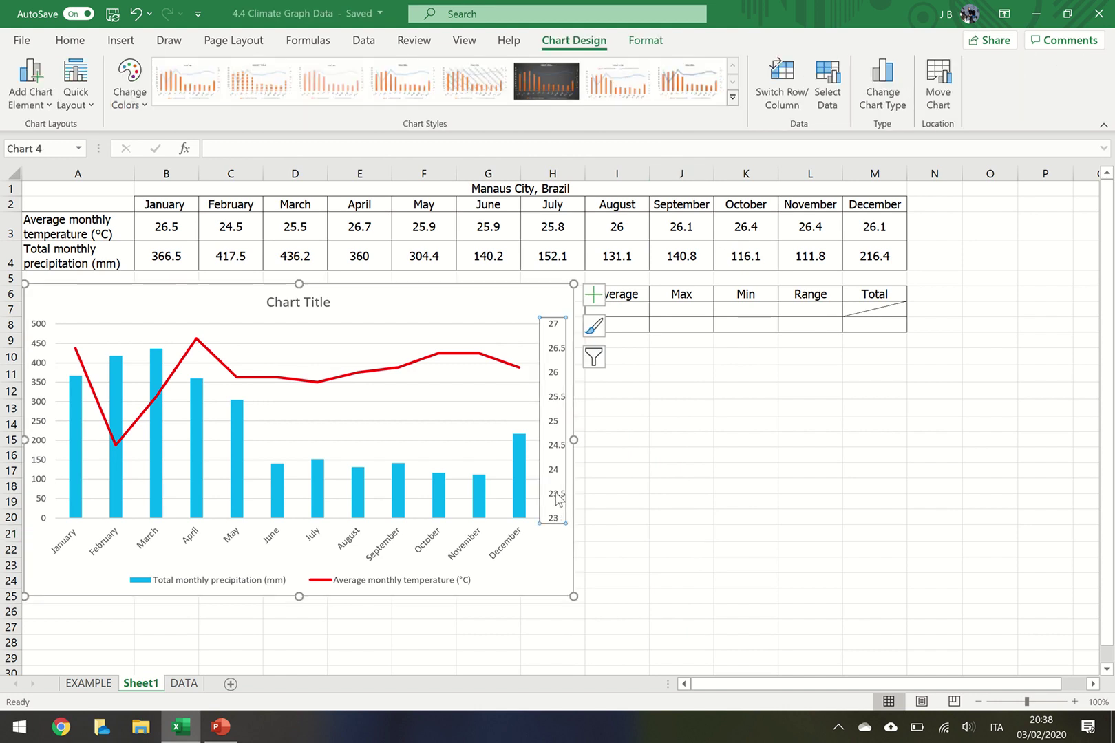
{"action": "right_click", "coordinate": [558, 501]}
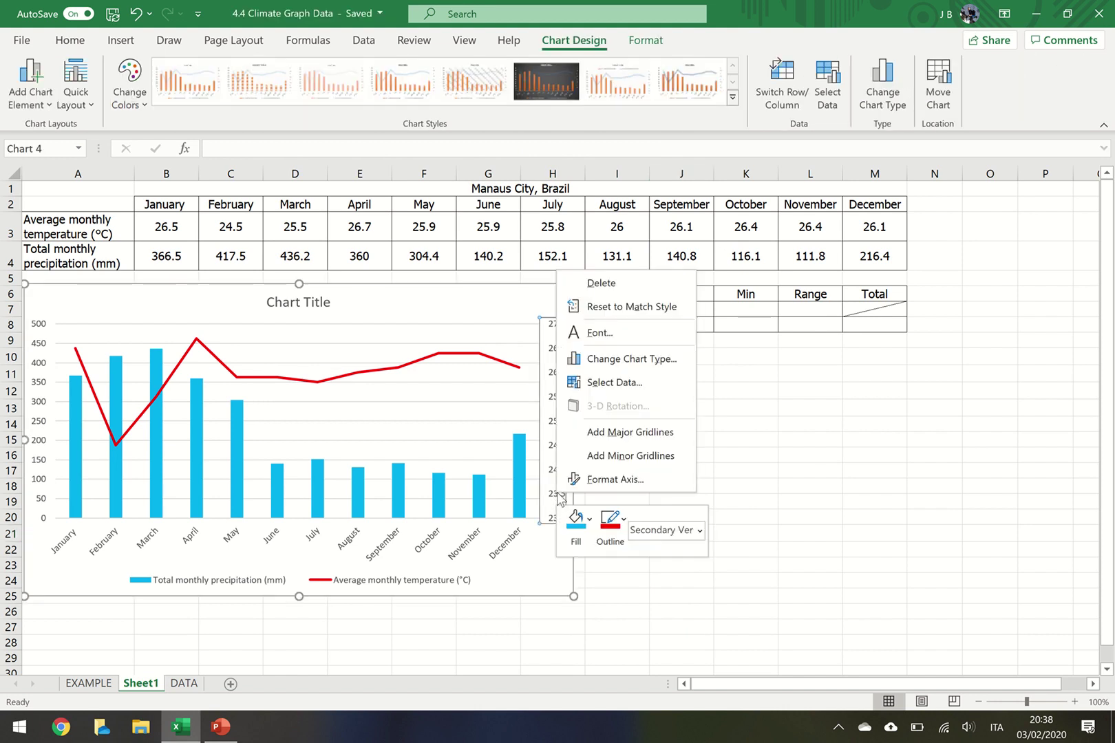
{"action": "left_click", "coordinate": [604, 482]}
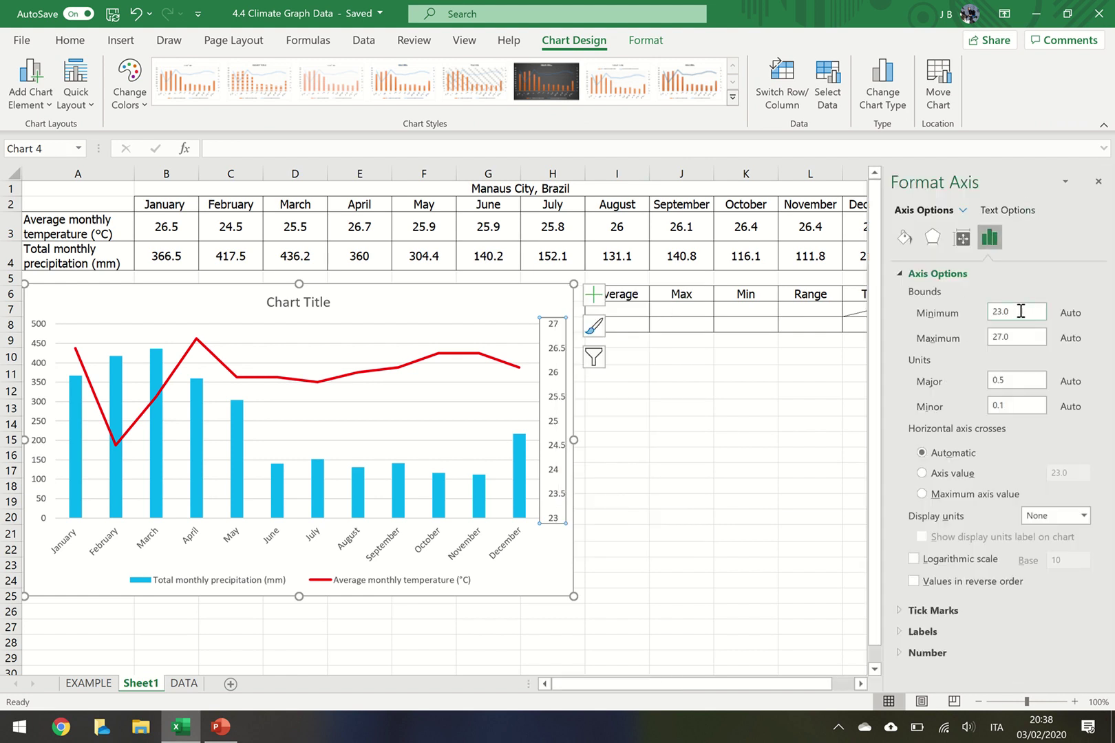
{"action": "type", "text": "0"}
{"action": "key", "text": "Return"}
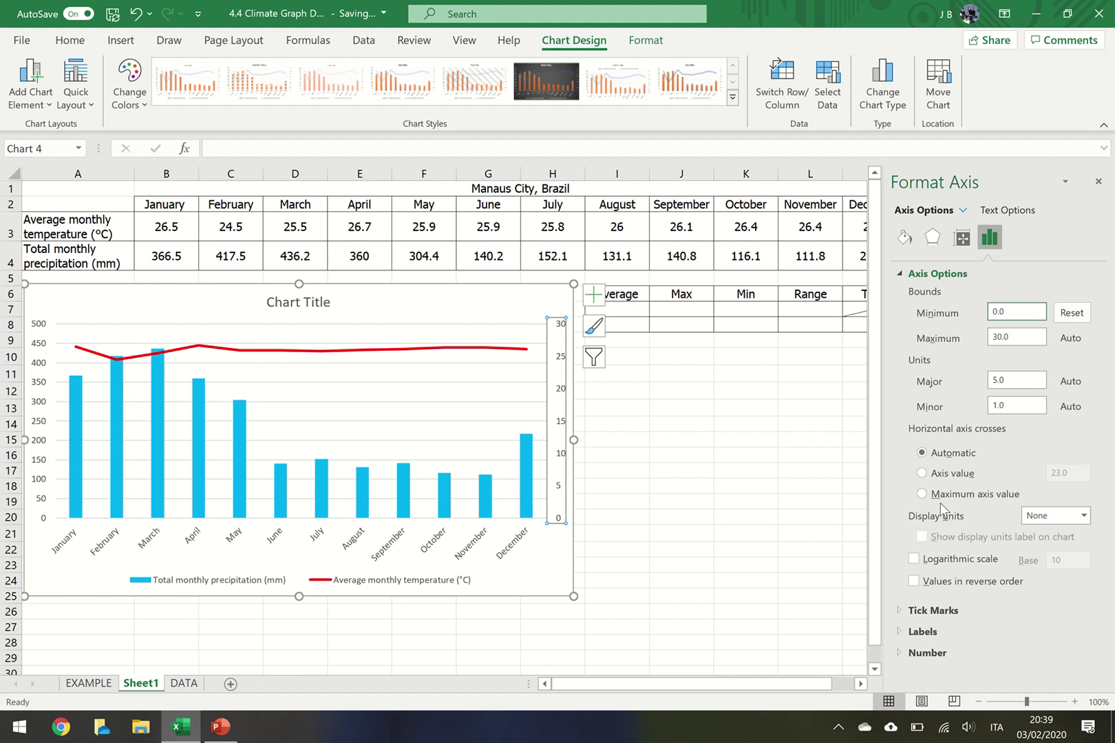
Give the temperature axis outside major tick marks and a solid black line
{"action": "left_click", "coordinate": [936, 611]}
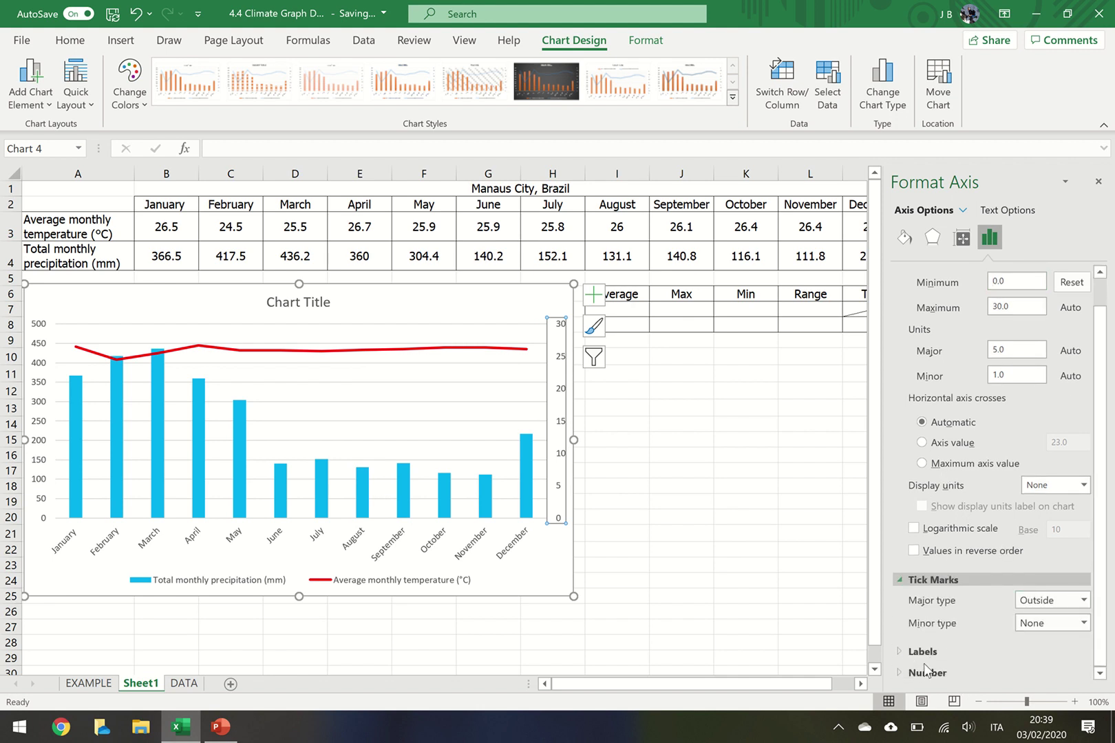
{"action": "left_click", "coordinate": [904, 239]}
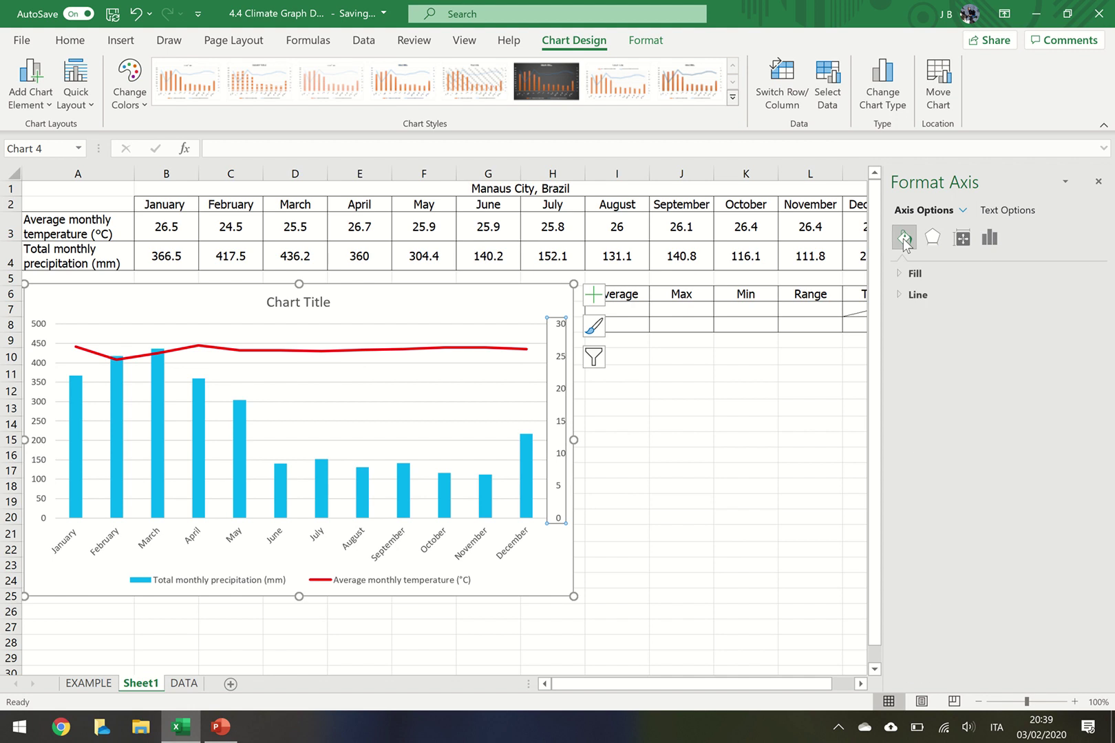
{"action": "left_click", "coordinate": [907, 295]}
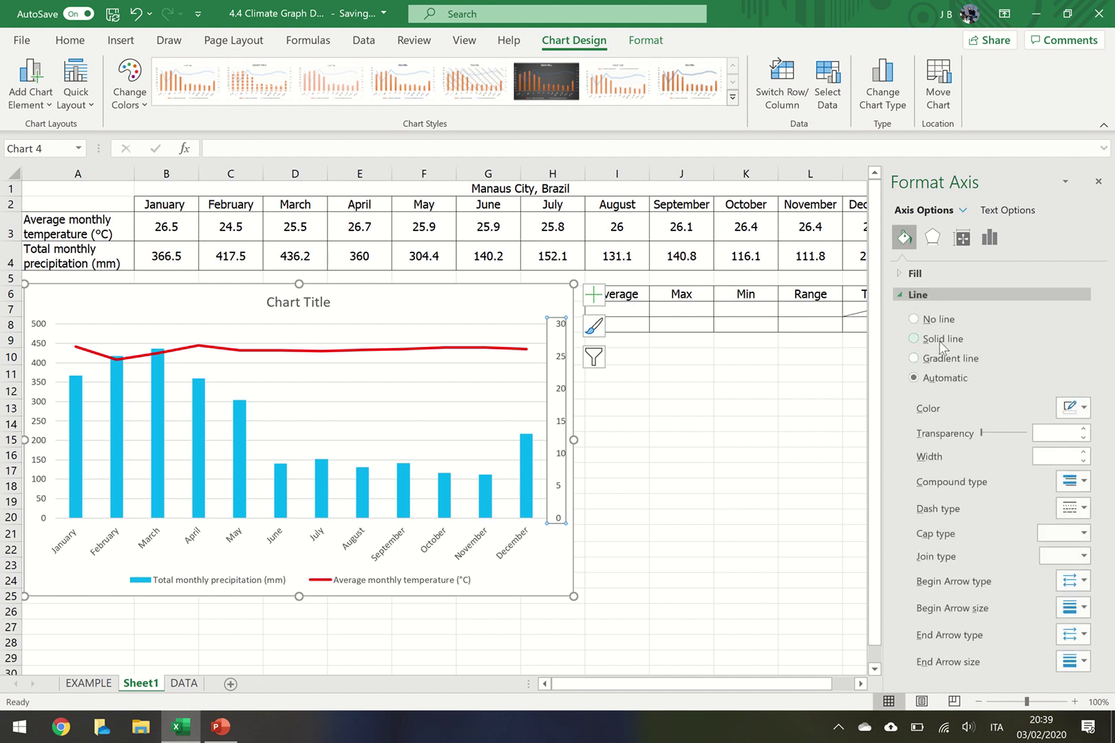
{"action": "left_click", "coordinate": [939, 340]}
{"action": "left_click", "coordinate": [1073, 408]}
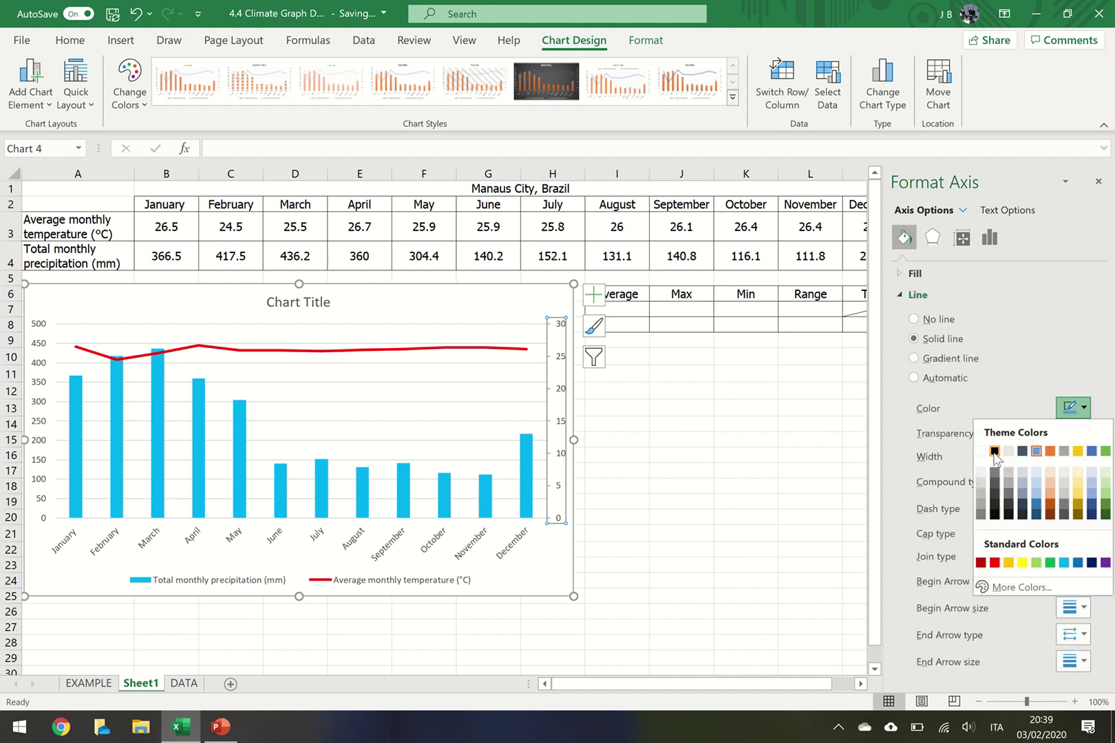
{"action": "left_click", "coordinate": [994, 451]}
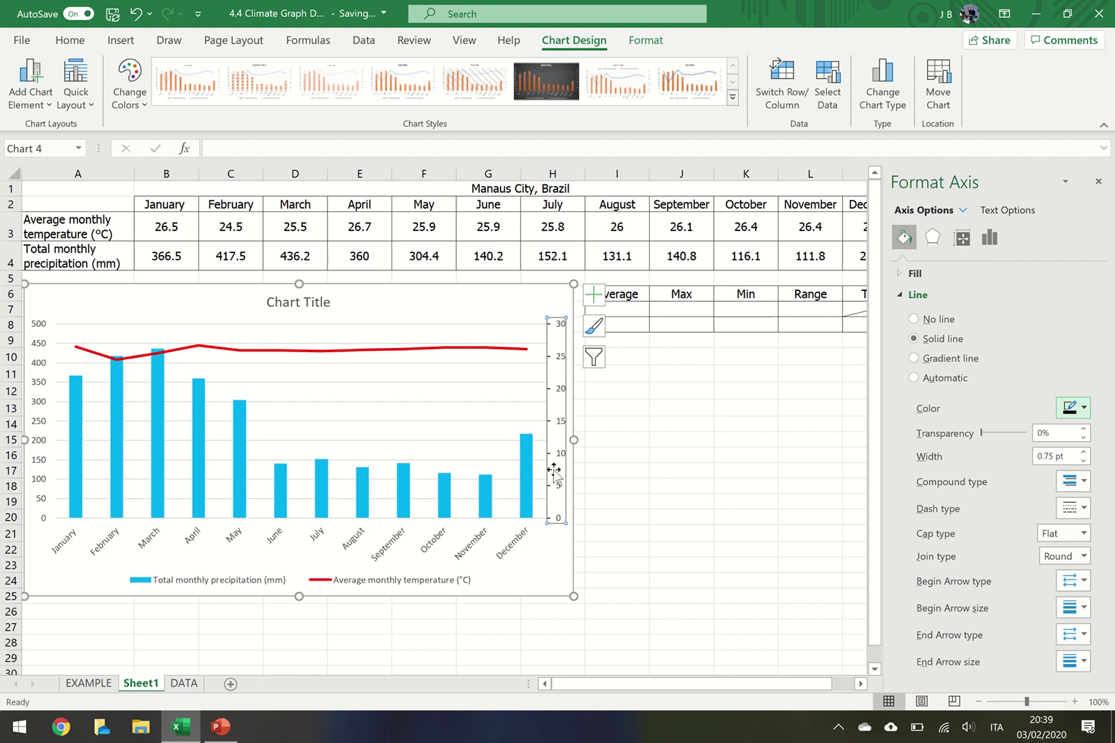
Give the left precipitation axis a solid black line and outside major tick marks
{"action": "left_click", "coordinate": [40, 349]}
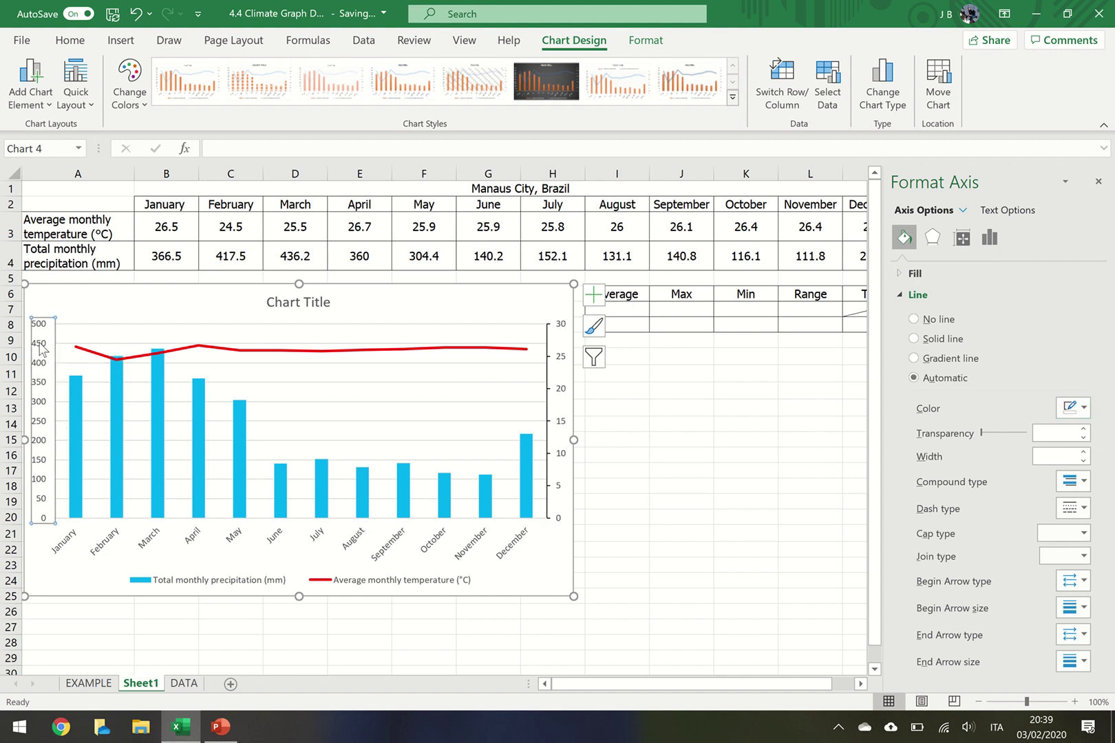
{"action": "left_click", "coordinate": [926, 339]}
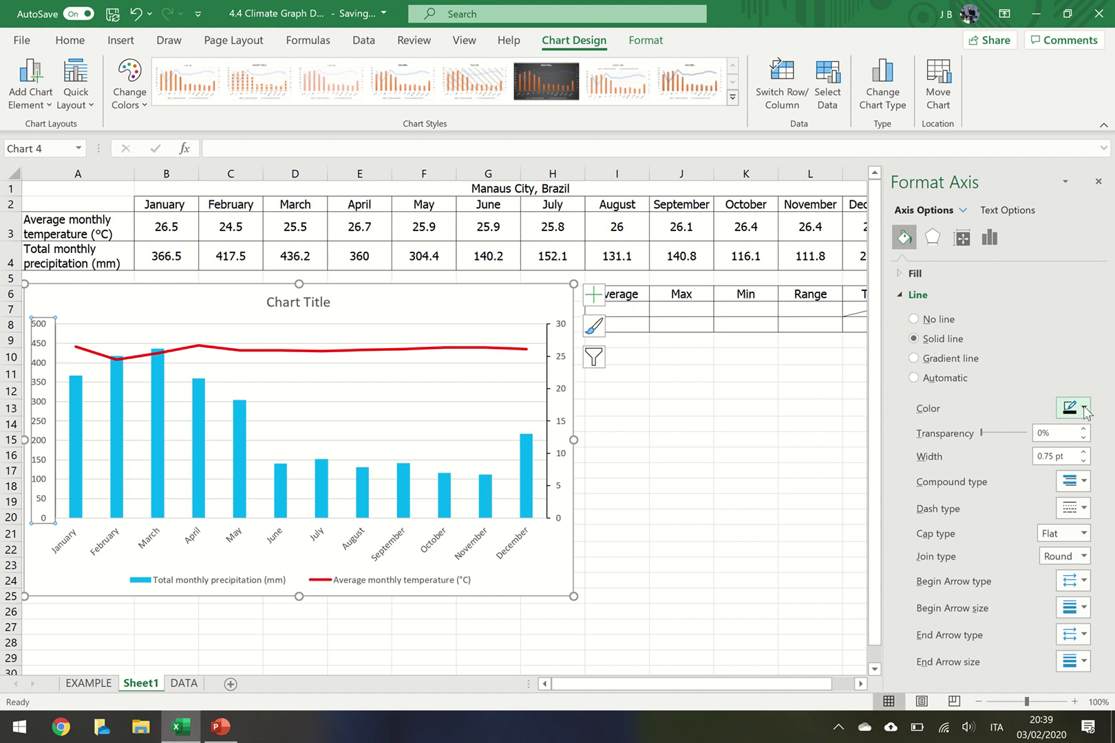
{"action": "left_click", "coordinate": [990, 239]}
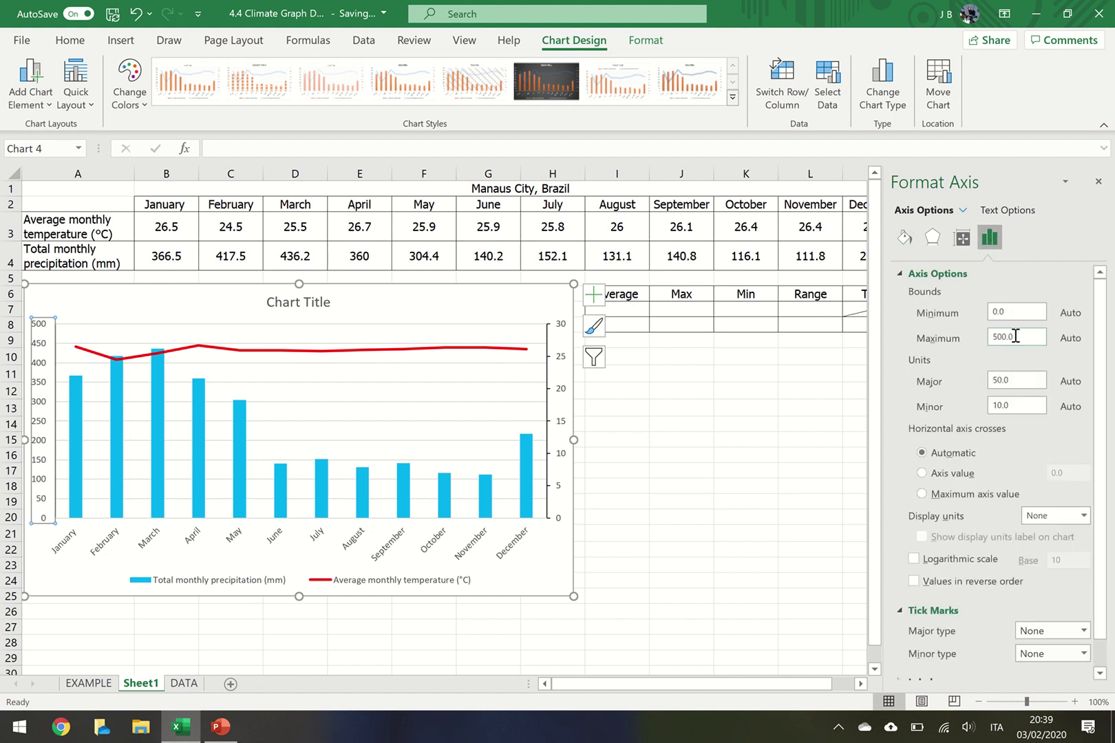
{"action": "scroll", "coordinate": [1017, 570], "scroll_direction": "down", "scroll_amount": 1}
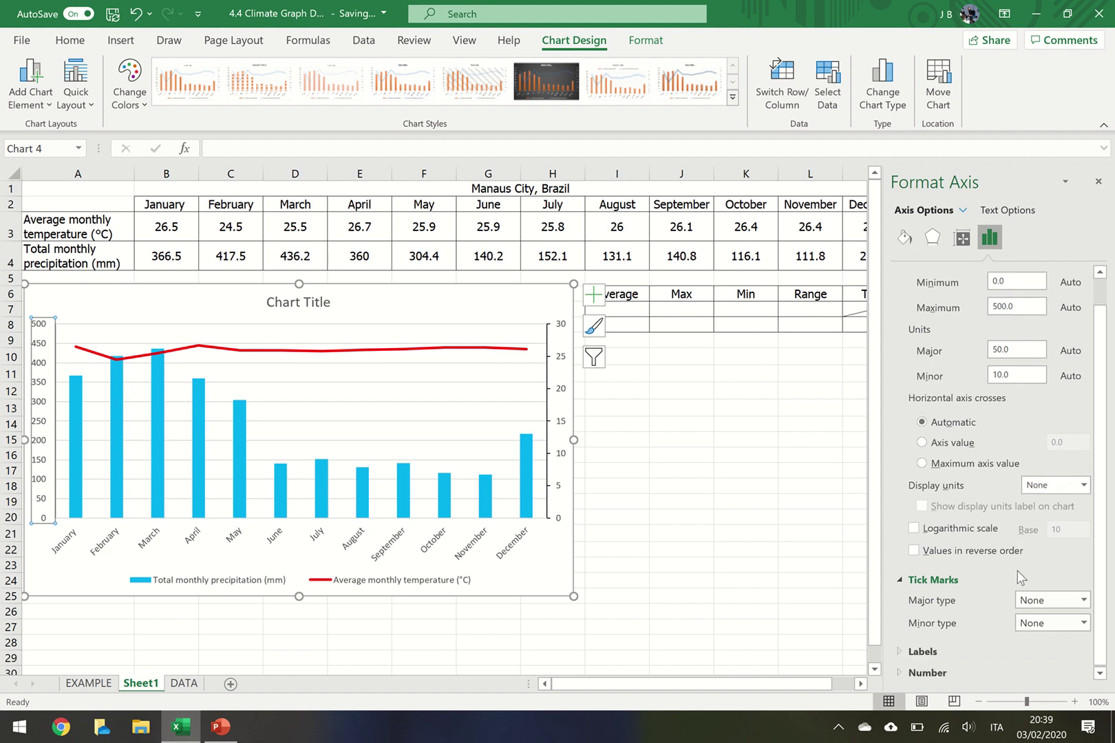
{"action": "left_click", "coordinate": [1082, 603]}
{"action": "left_click", "coordinate": [1072, 651]}
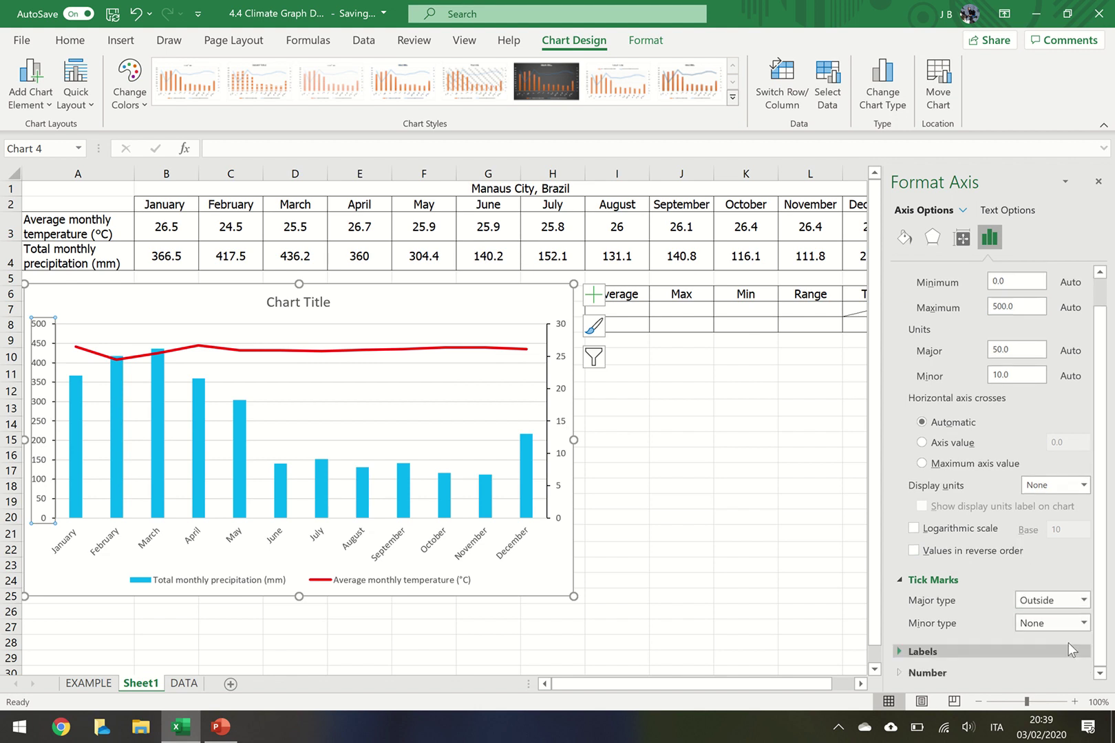
{"action": "left_click", "coordinate": [438, 402]}
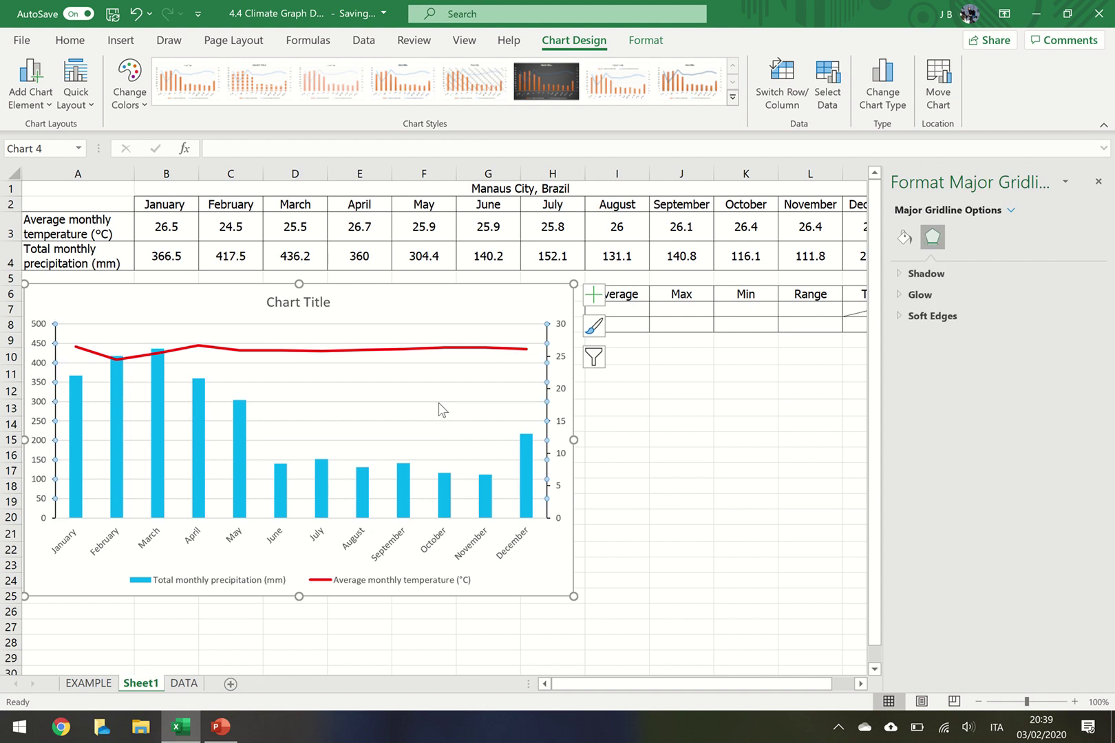
Position the month axis between tick marks with outside major tick marks
{"action": "key", "text": "Escape"}
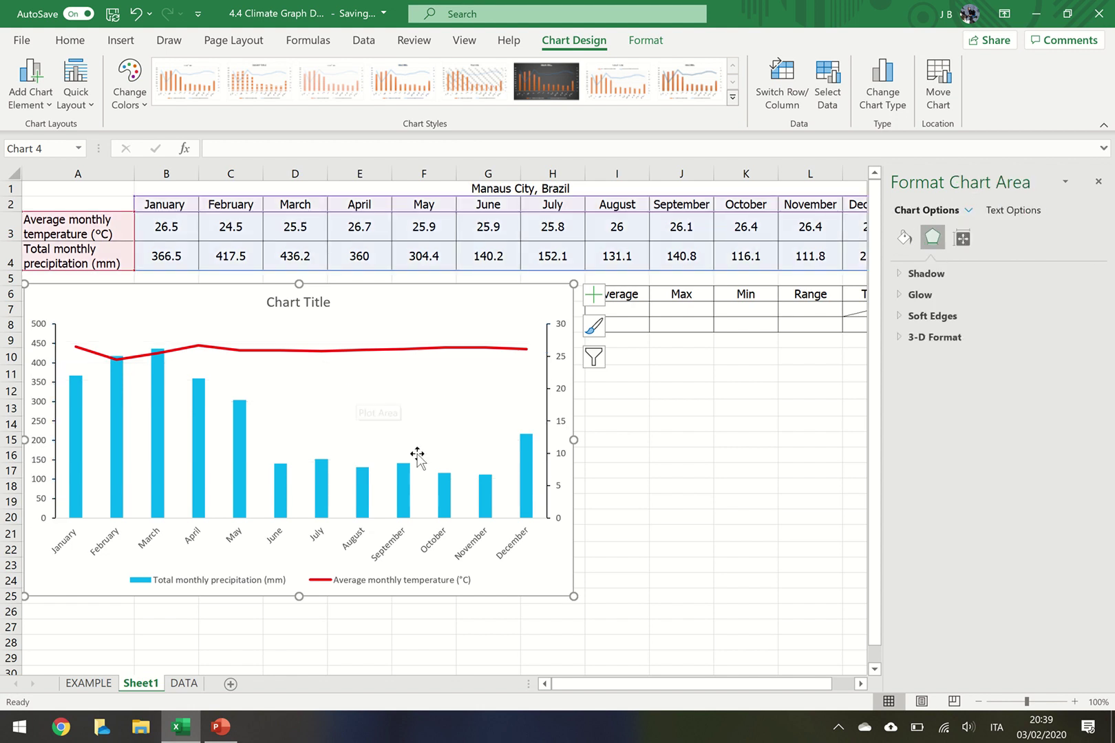
{"action": "left_click", "coordinate": [395, 543]}
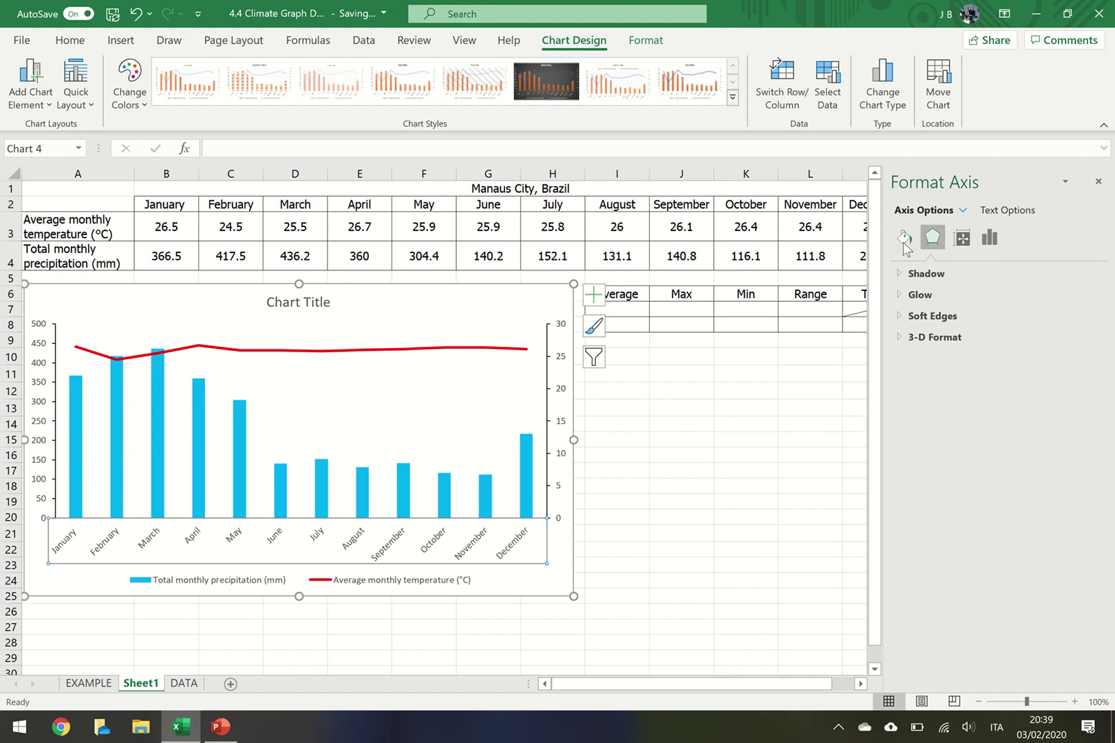
{"action": "left_click", "coordinate": [991, 239]}
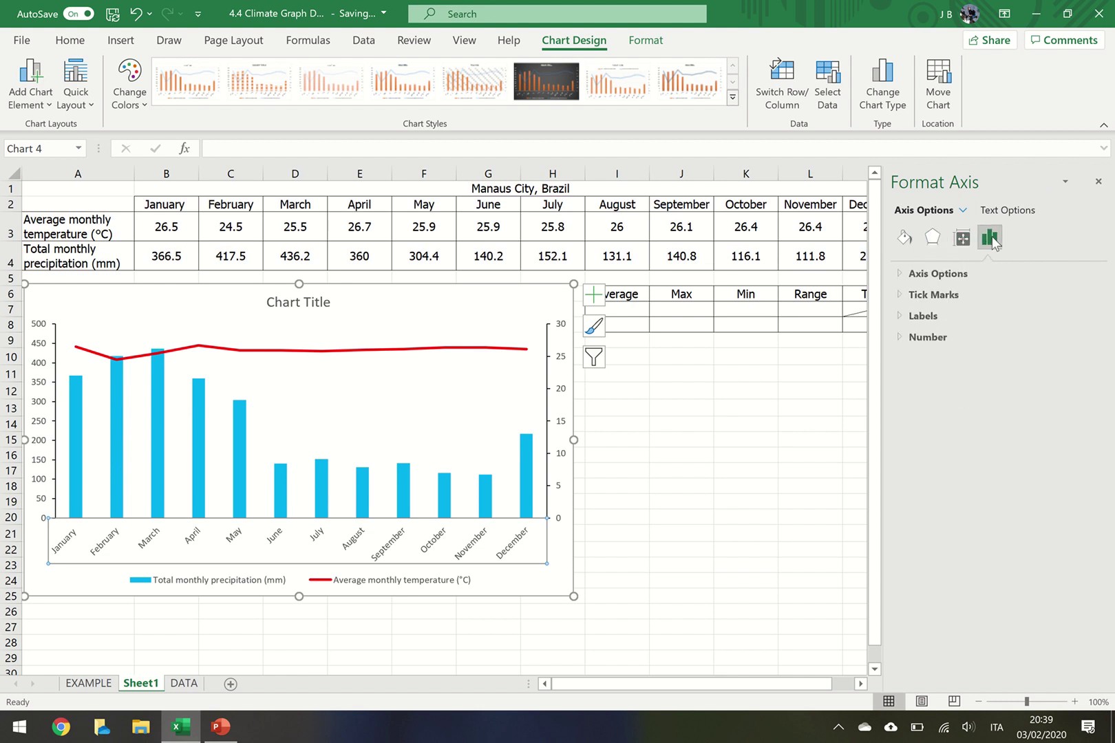
{"action": "left_click", "coordinate": [947, 275]}
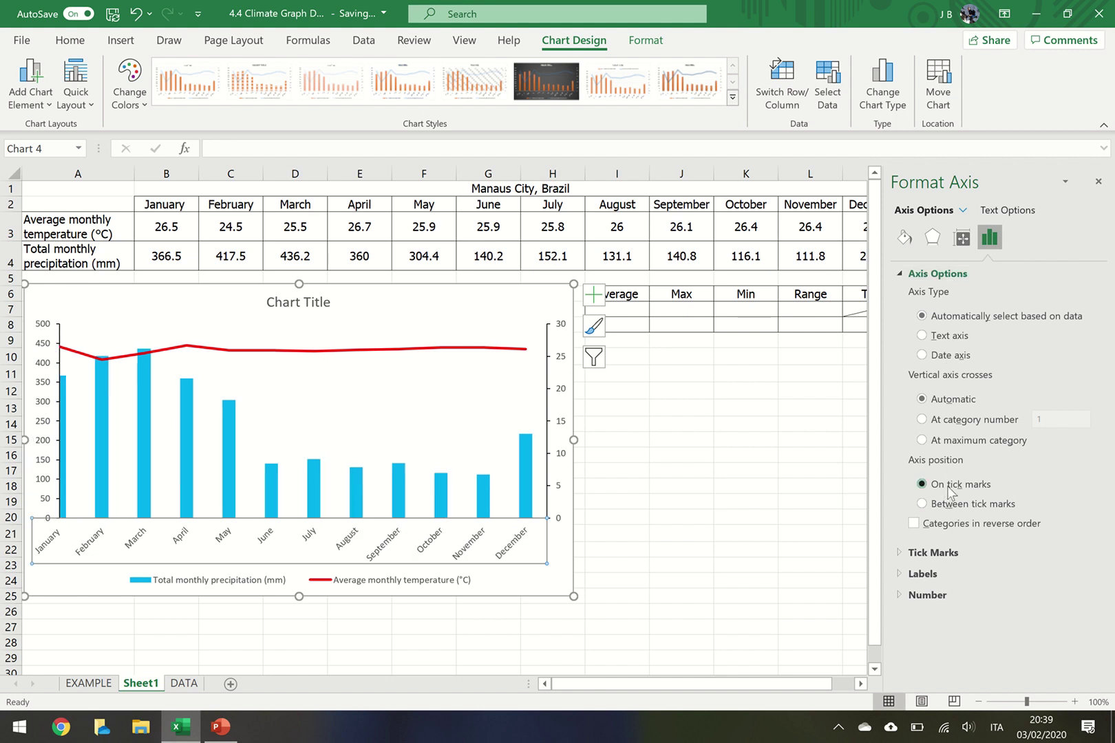
{"action": "left_click", "coordinate": [951, 504]}
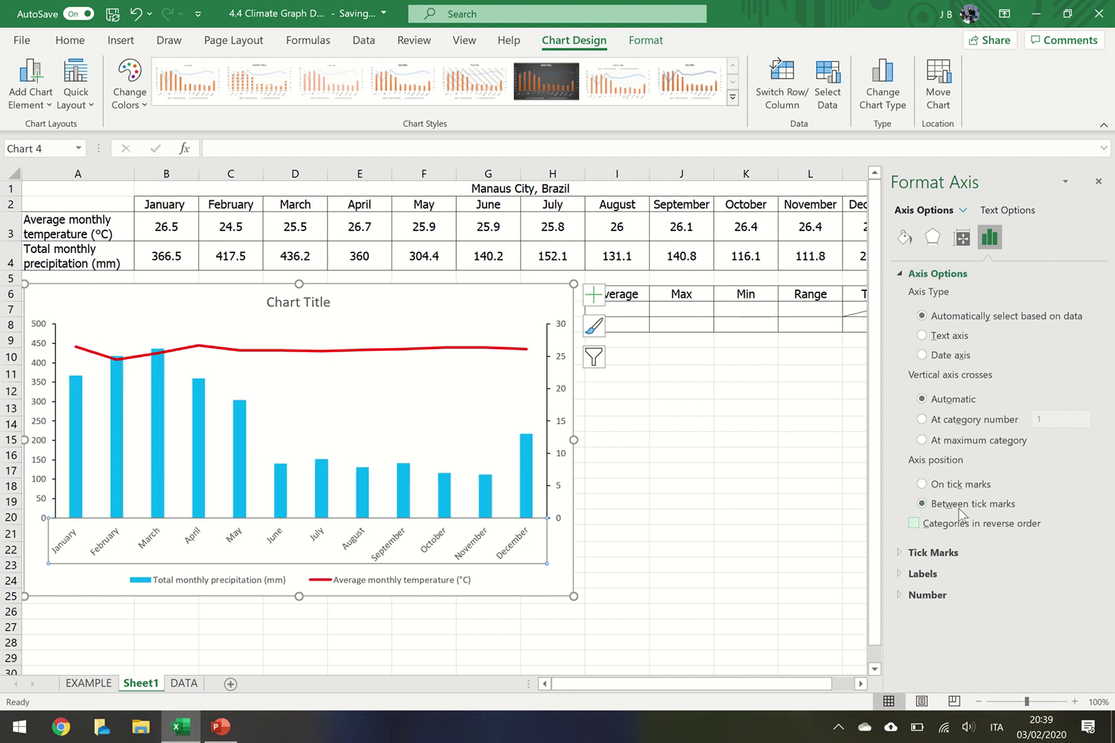
{"action": "left_click", "coordinate": [940, 554]}
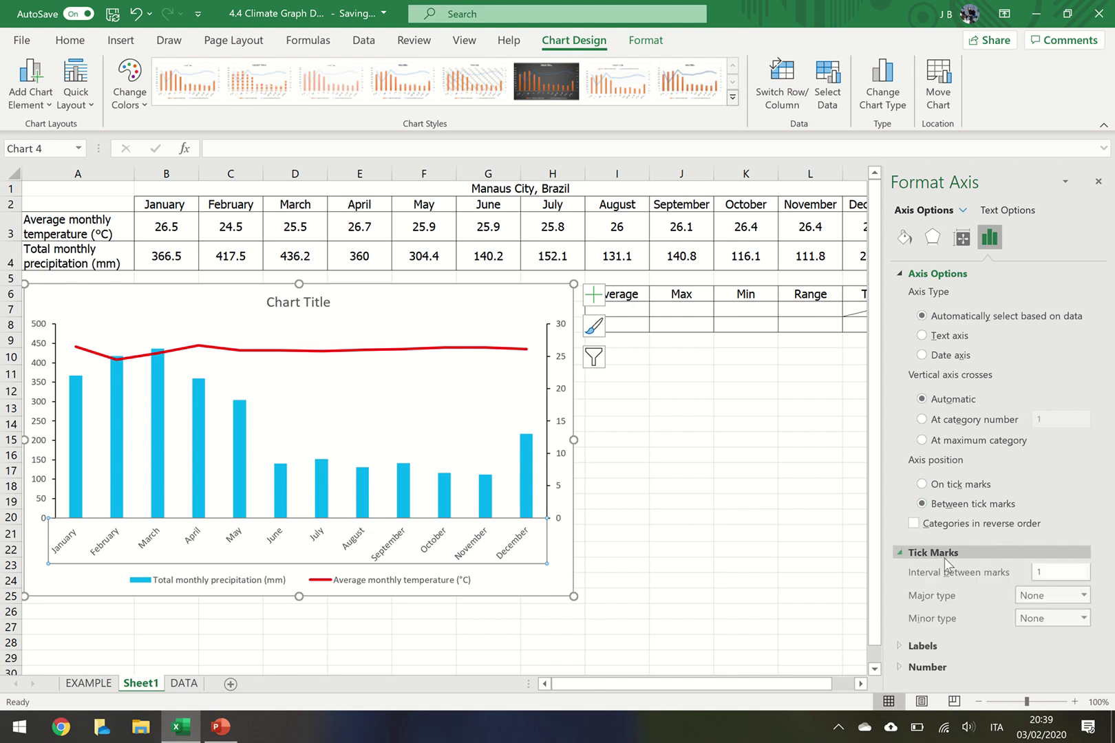
{"action": "left_click", "coordinate": [1084, 596]}
{"action": "left_click", "coordinate": [1066, 639]}
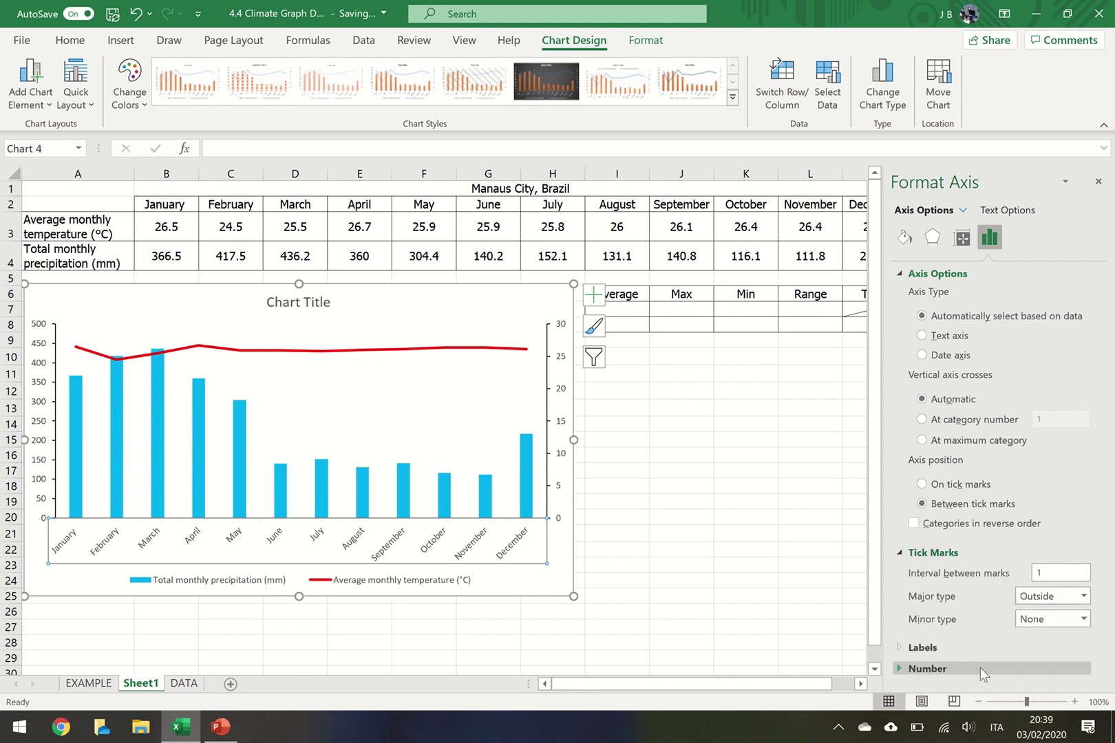
Colour the month axis line black and give the chart a black border
{"action": "left_click", "coordinate": [905, 238]}
{"action": "left_click", "coordinate": [1083, 407]}
{"action": "left_click", "coordinate": [1001, 449]}
{"action": "left_click", "coordinate": [571, 454]}
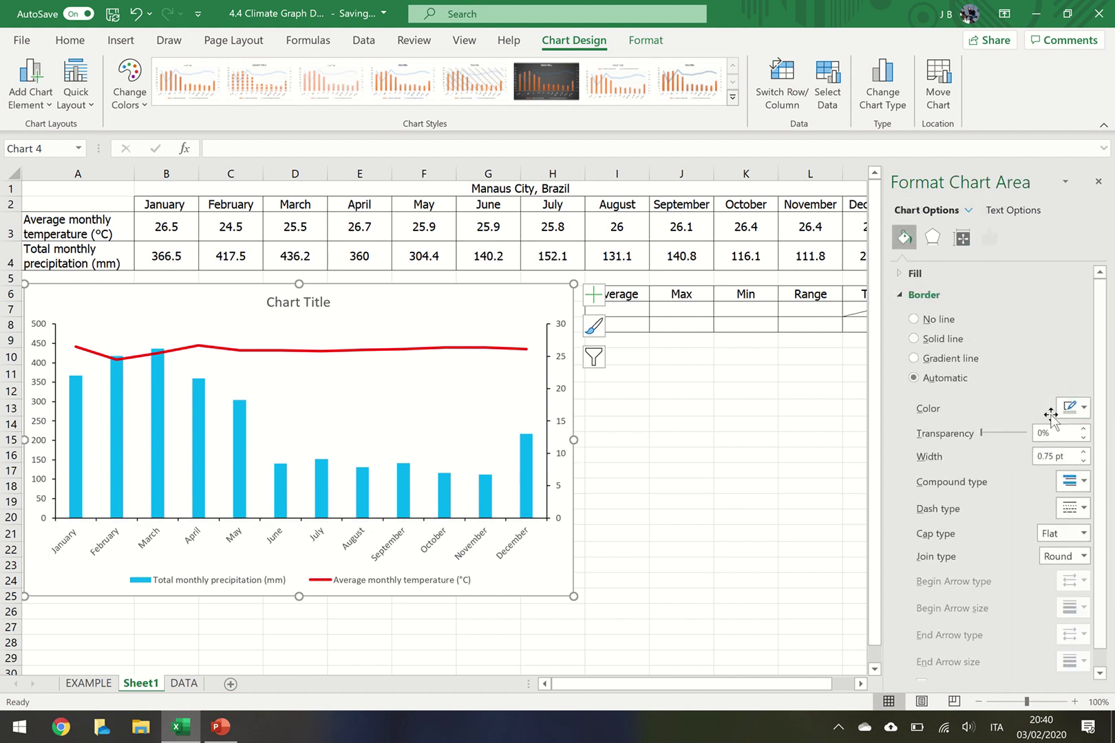
{"action": "left_click", "coordinate": [1083, 407]}
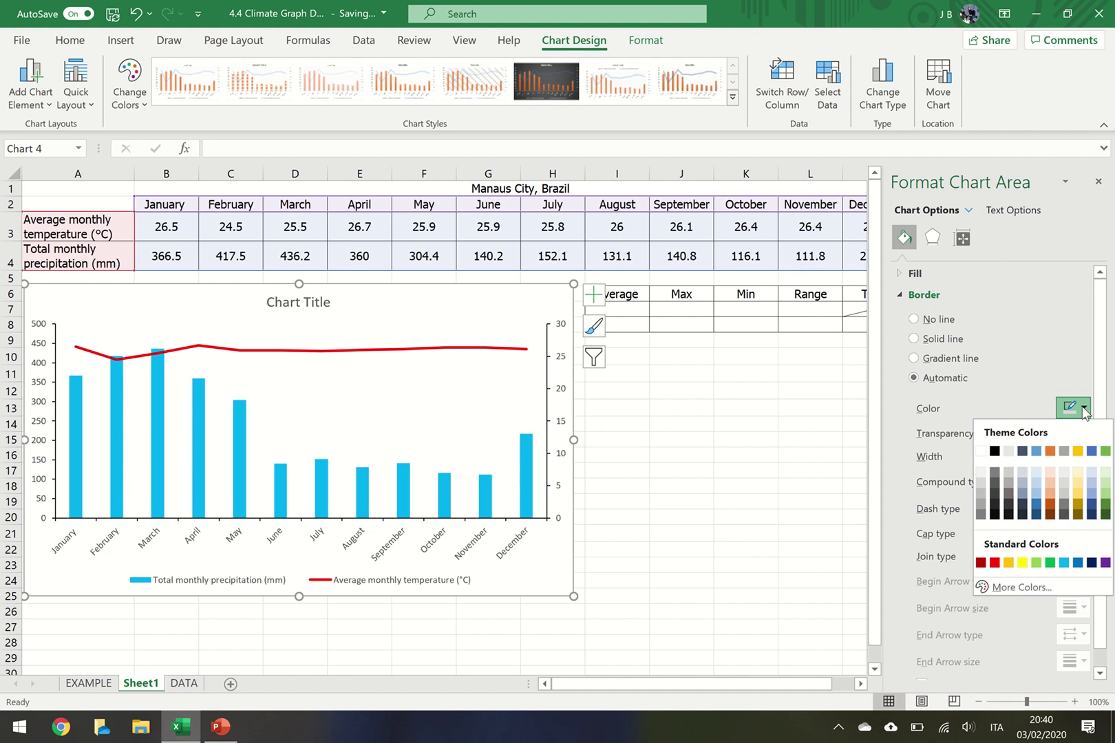
{"action": "left_click", "coordinate": [1001, 449]}
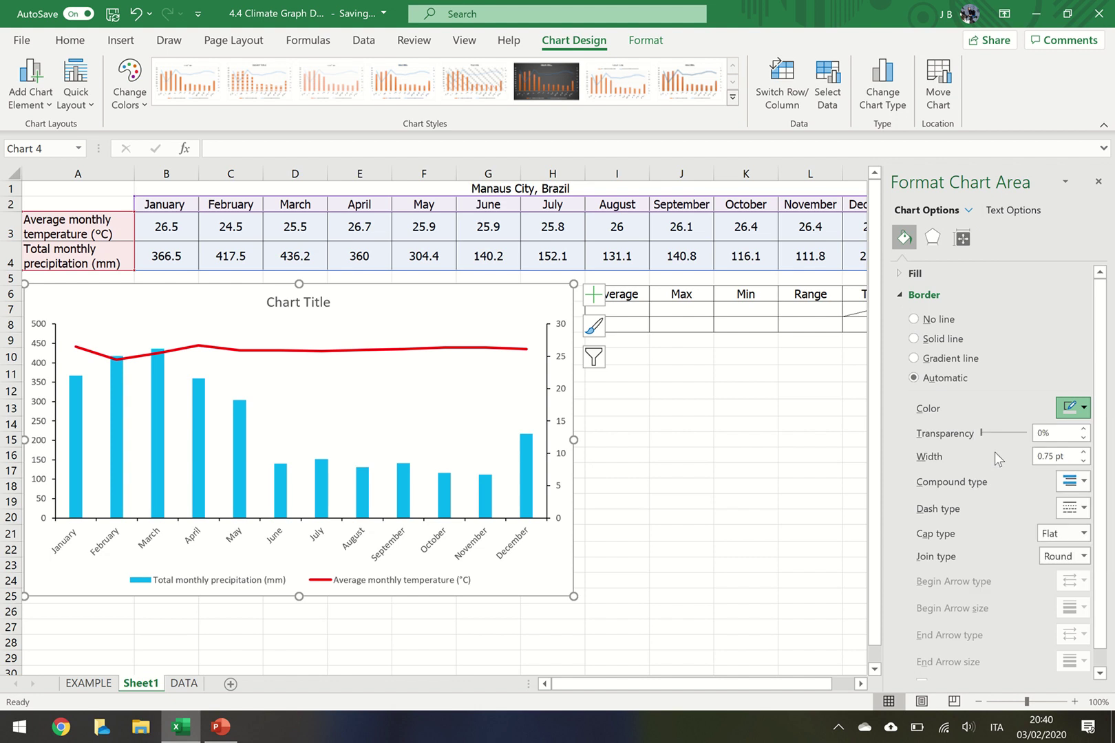
Replace the Chart Title placeholder with 'A Climate Graph for Manaus City, Brazil'
{"action": "left_click", "coordinate": [292, 303]}
{"action": "triple_click", "coordinate": [292, 303]}
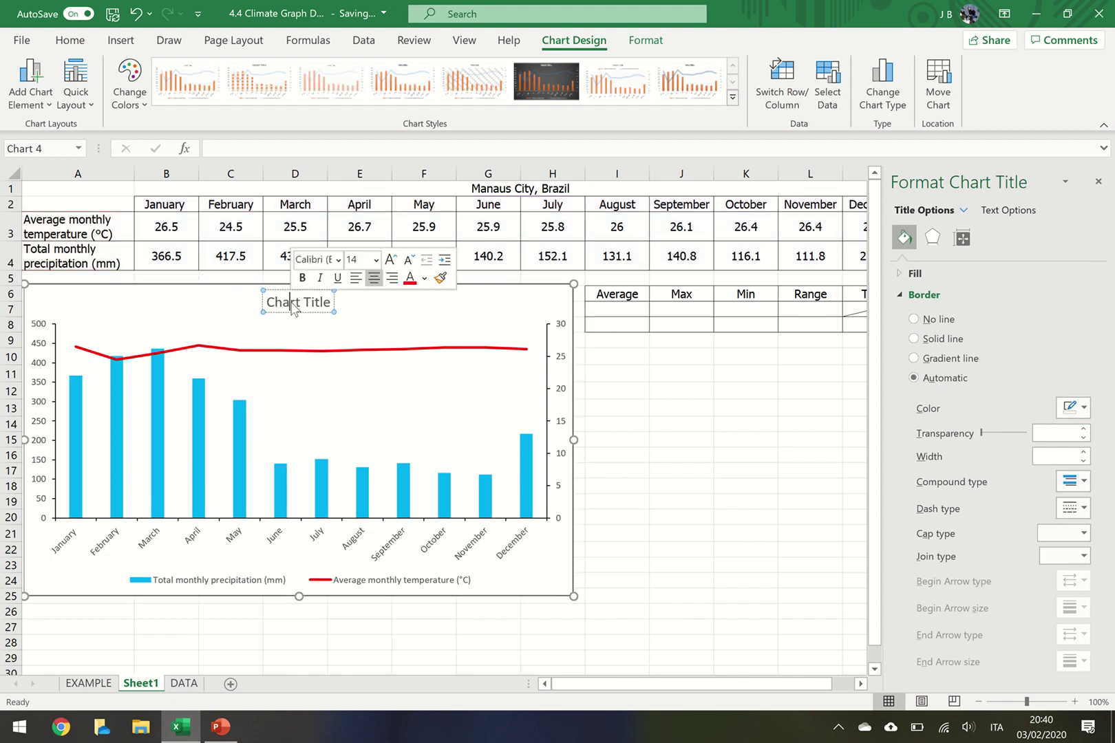
{"action": "type", "text": "A"}
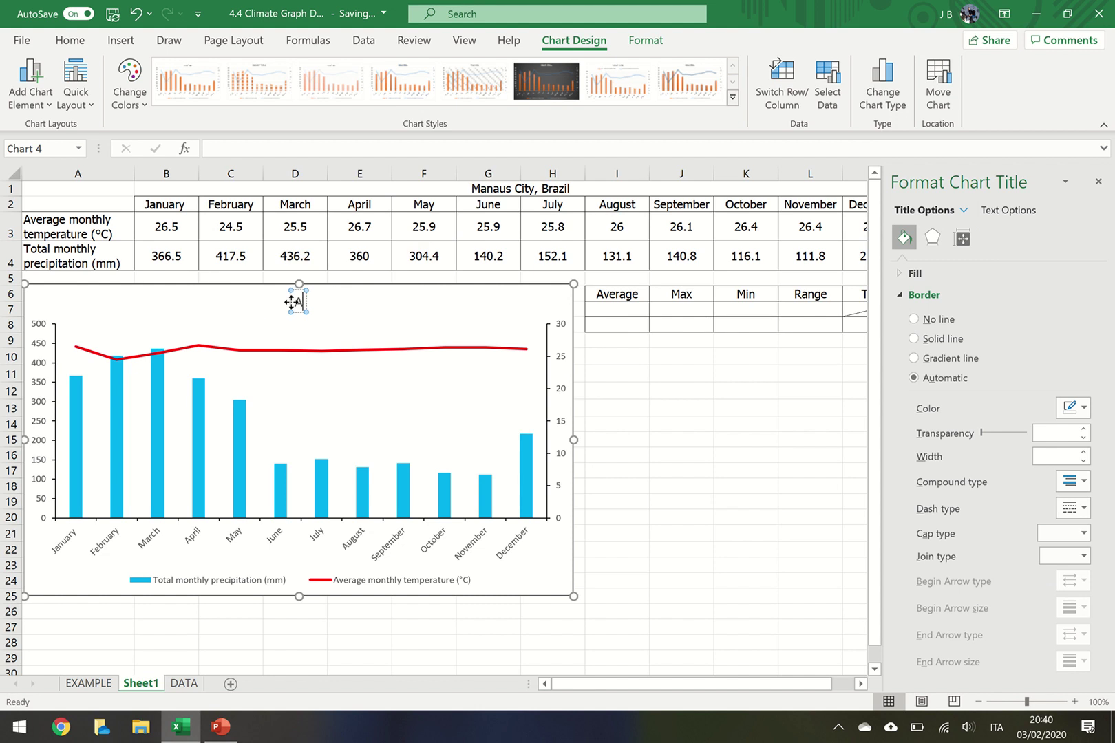
{"action": "type", "text": " Climate Graph for"}
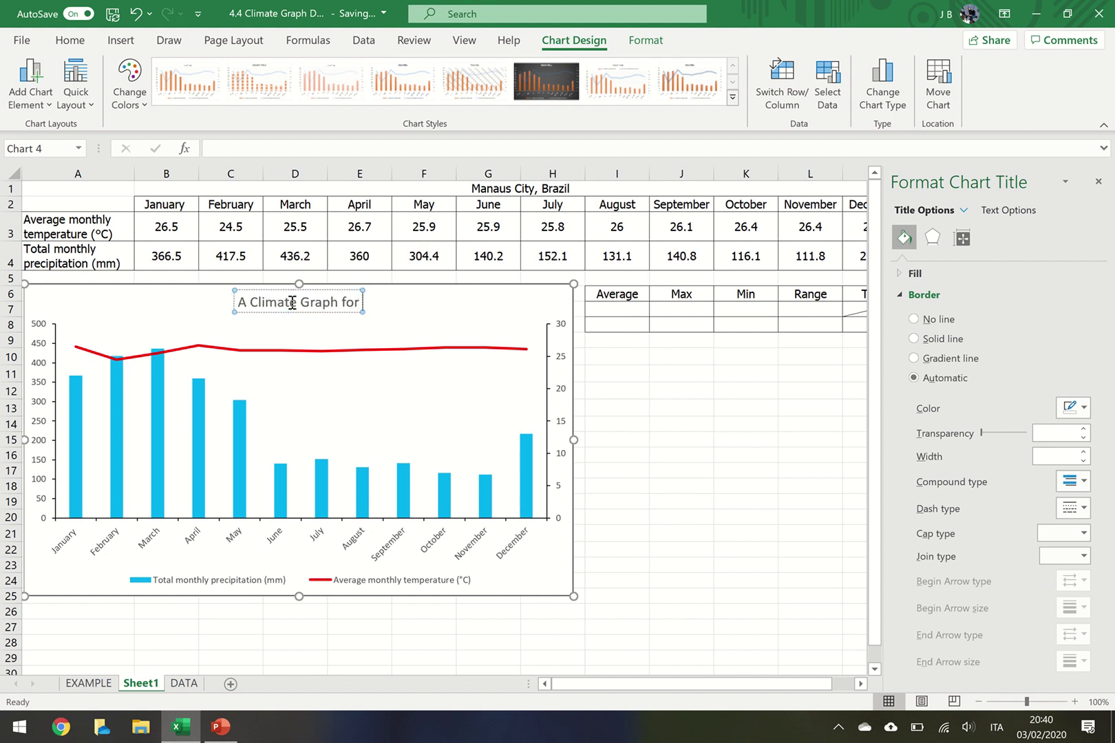
{"action": "type", "text": " Manaus City"}
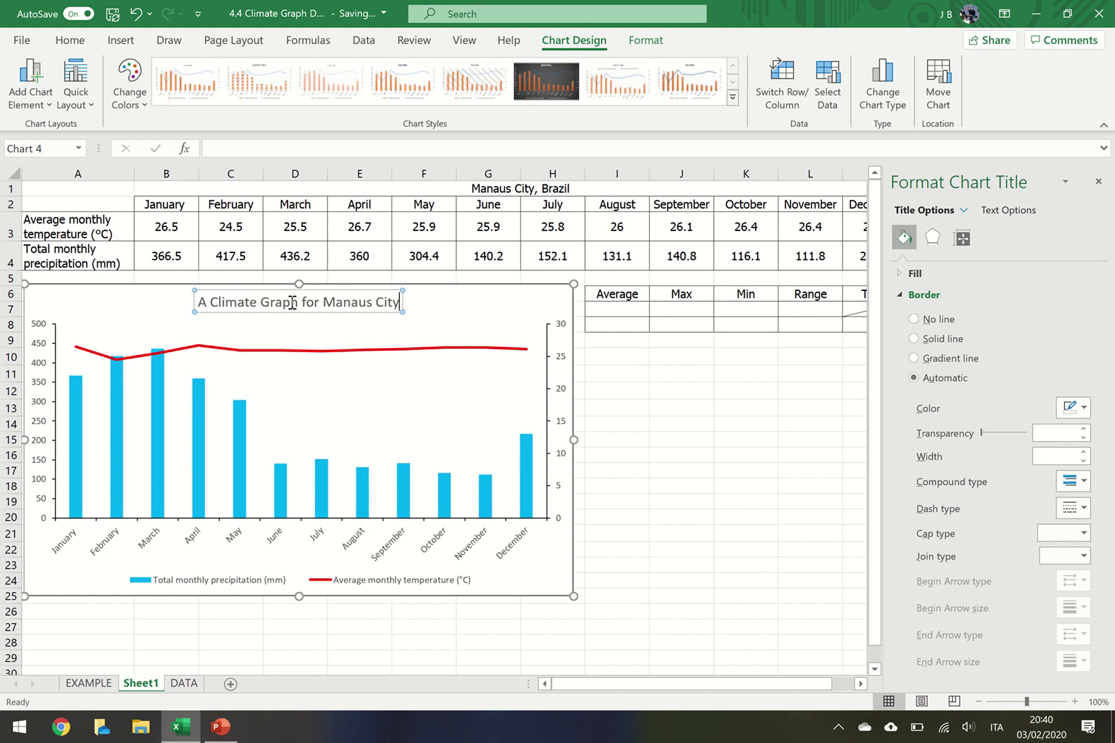
{"action": "type", "text": ", Brazil"}
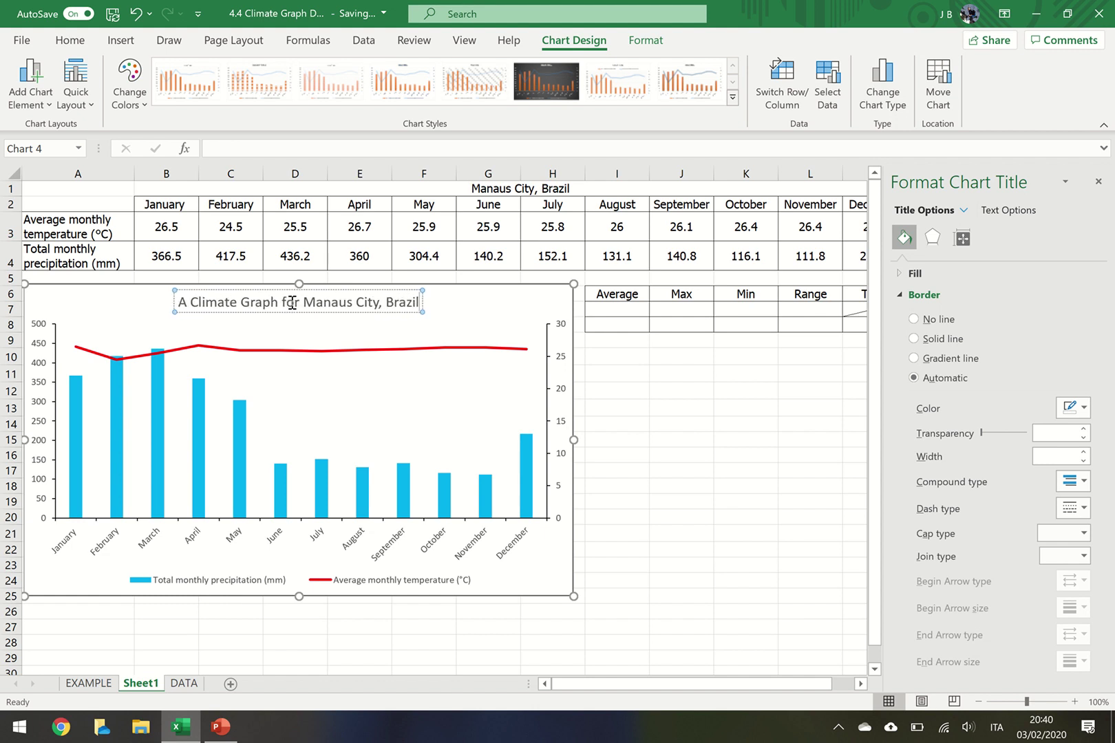
Add a primary vertical axis title reading 'Total monthly precipitation (mm)'
{"action": "left_click", "coordinate": [47, 340]}
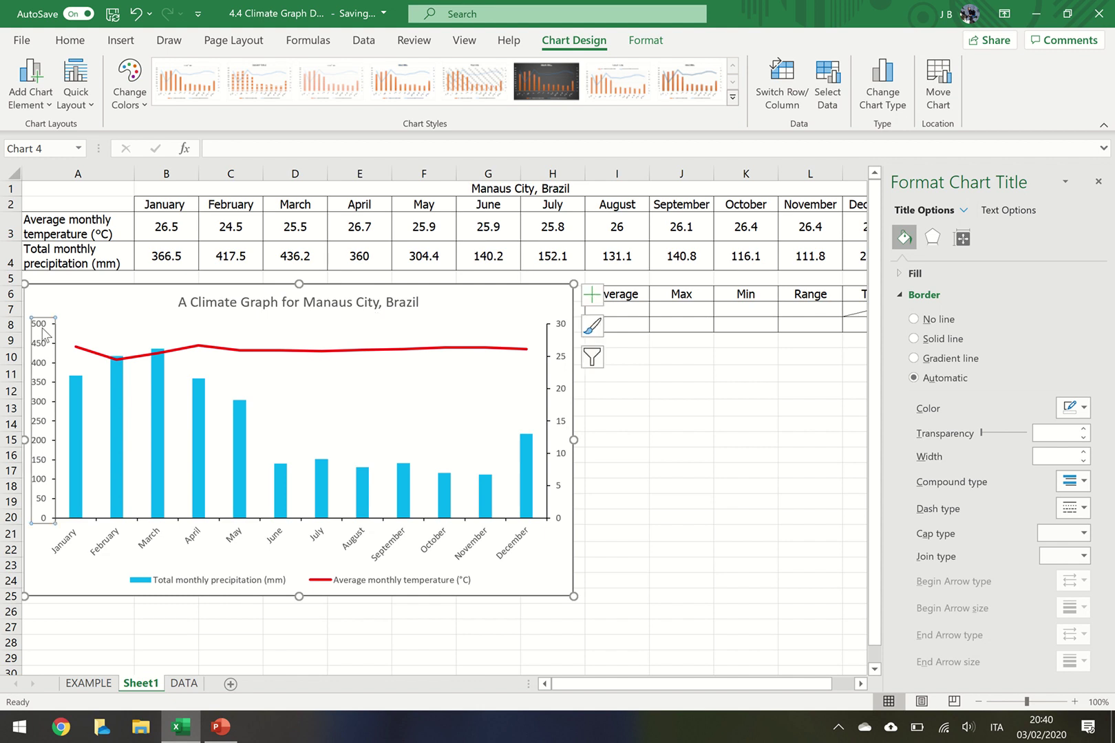
{"action": "left_click", "coordinate": [120, 42]}
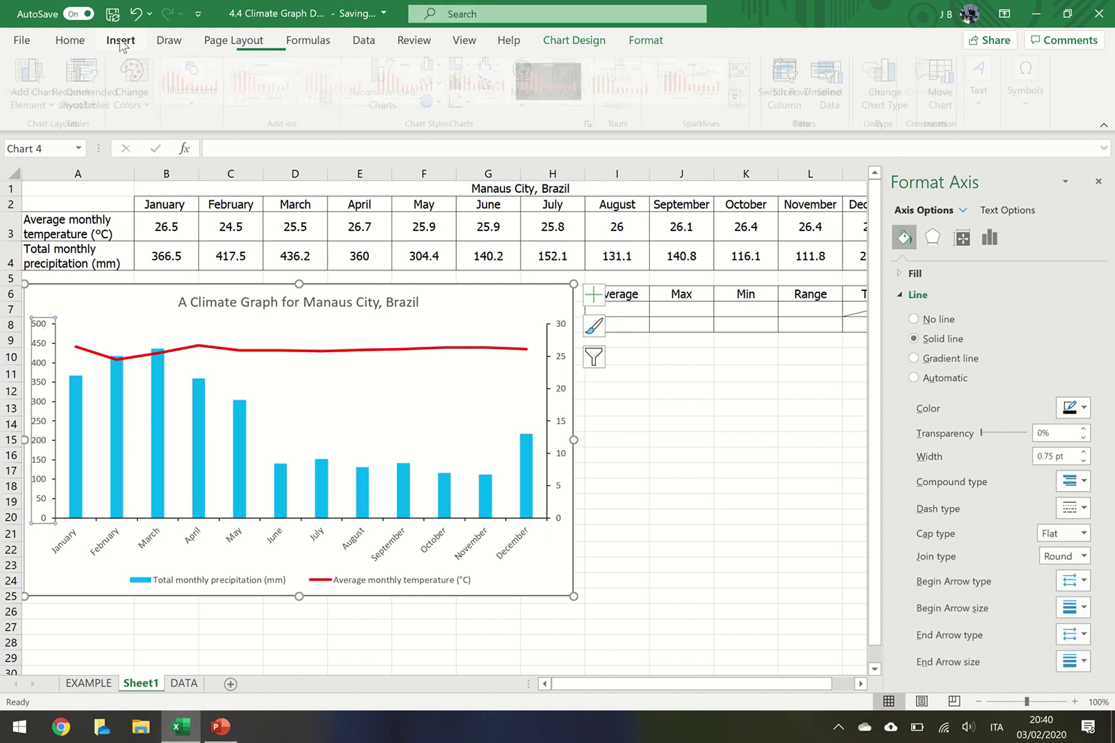
{"action": "left_click", "coordinate": [567, 41]}
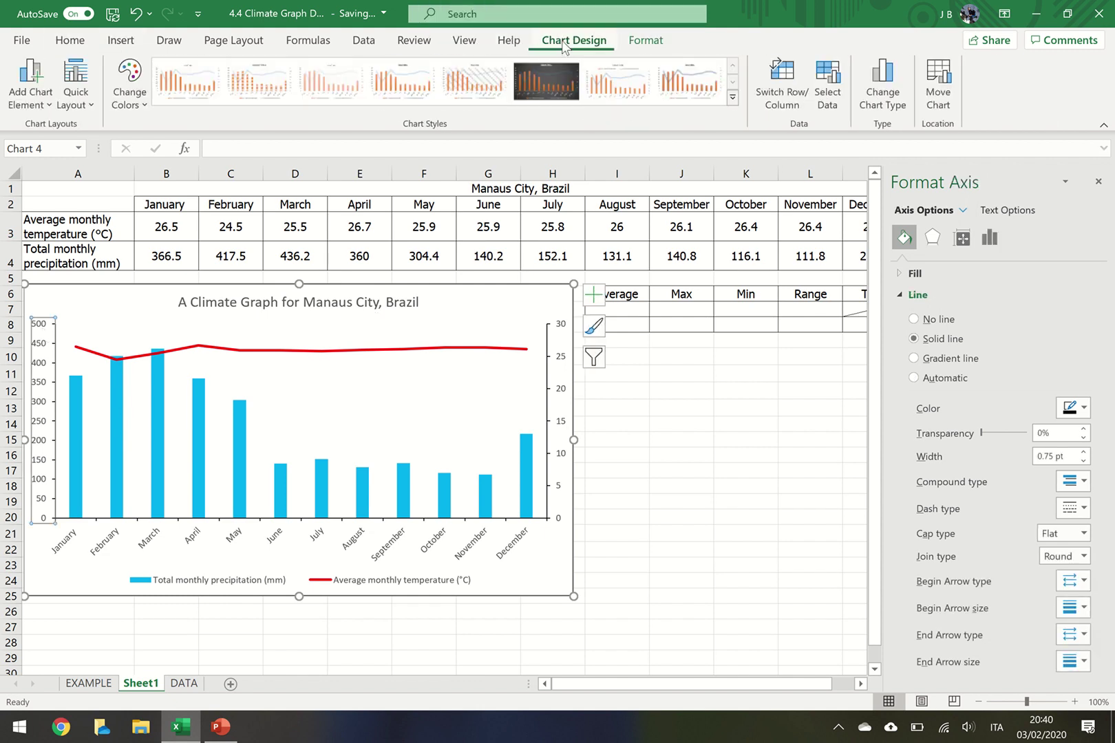
{"action": "left_click", "coordinate": [36, 107]}
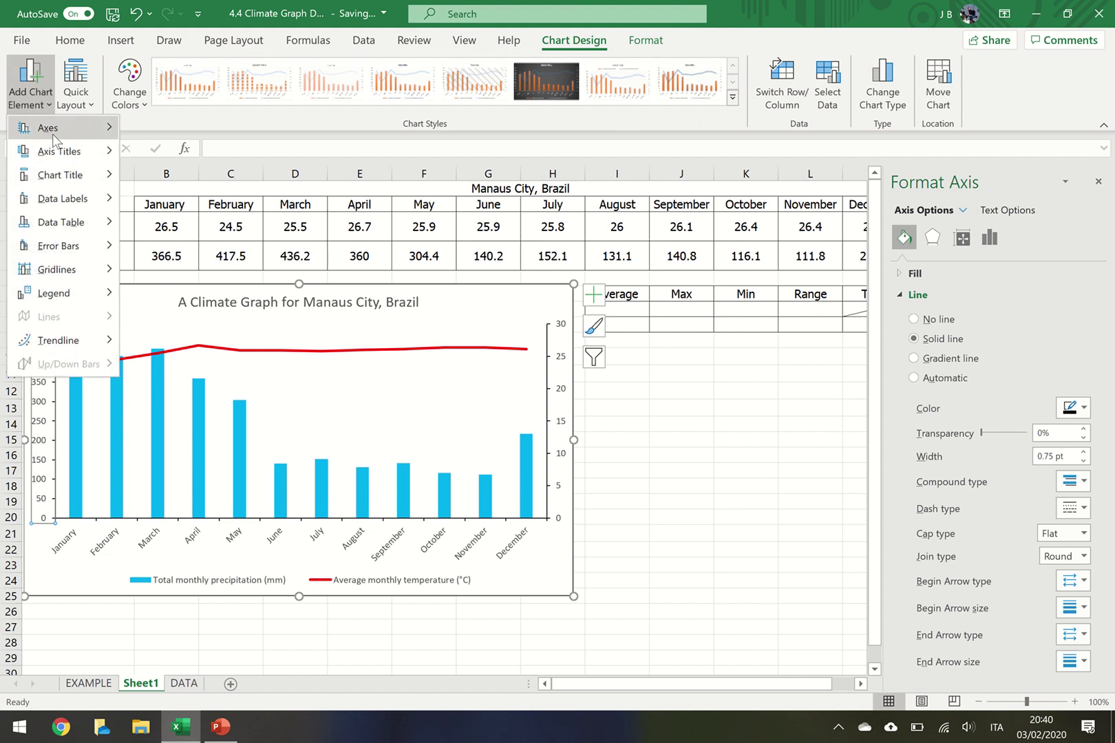
{"action": "mouse_move", "coordinate": [56, 148]}
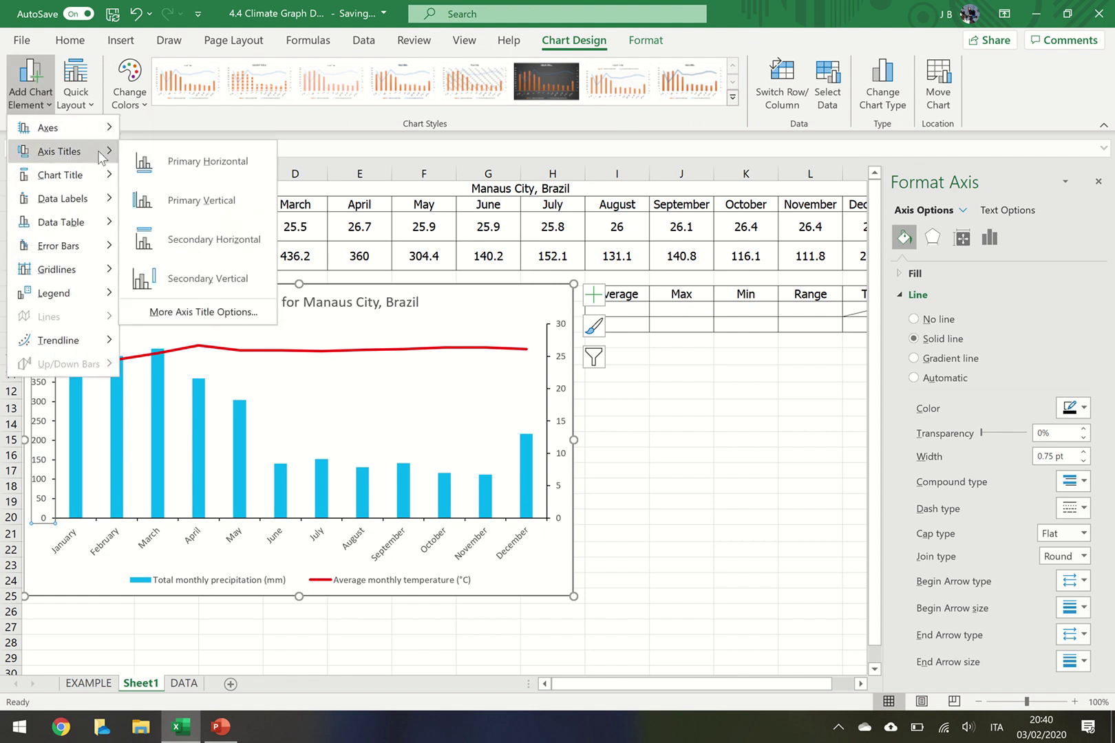
{"action": "left_click", "coordinate": [201, 199]}
{"action": "triple_click", "coordinate": [45, 422]}
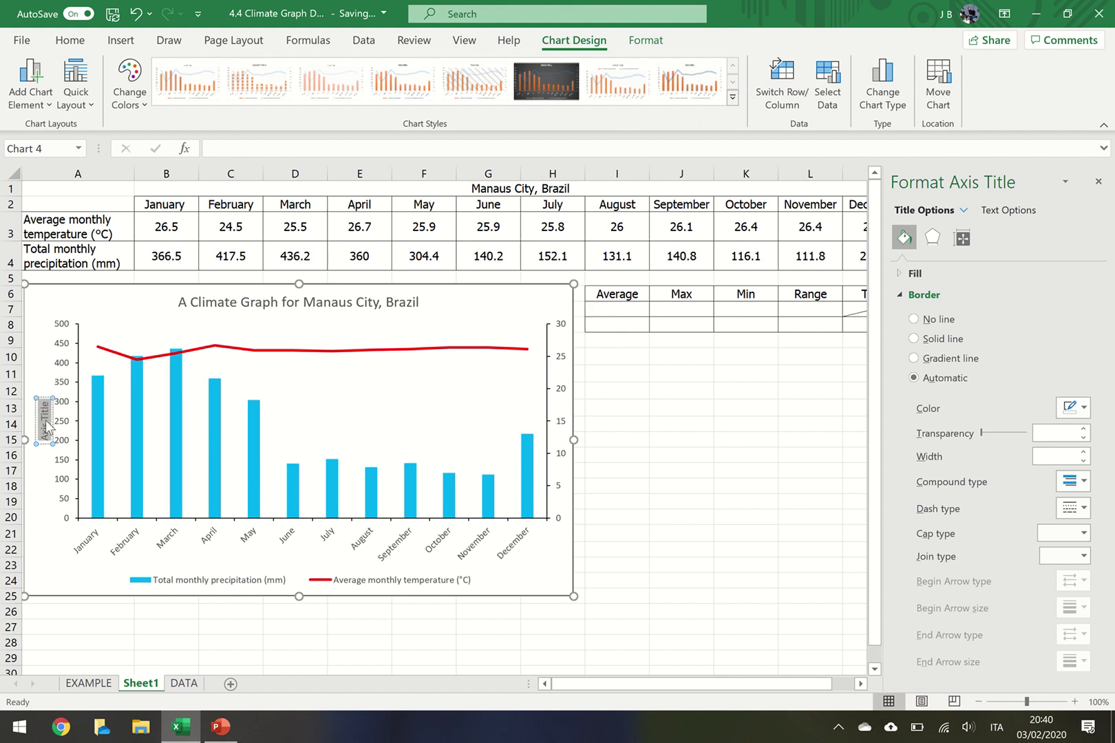
{"action": "type", "text": "Total monthly precipitation (mm)"}
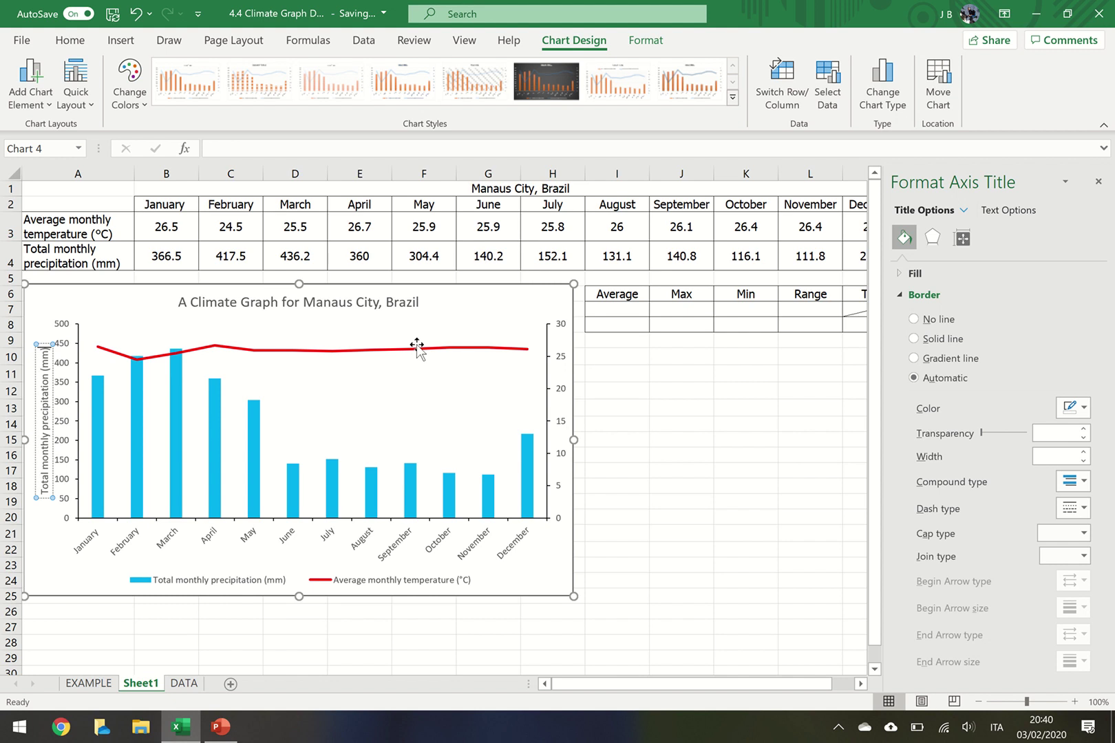
Add a secondary vertical axis title beside the right temperature axis
{"action": "left_click", "coordinate": [563, 396]}
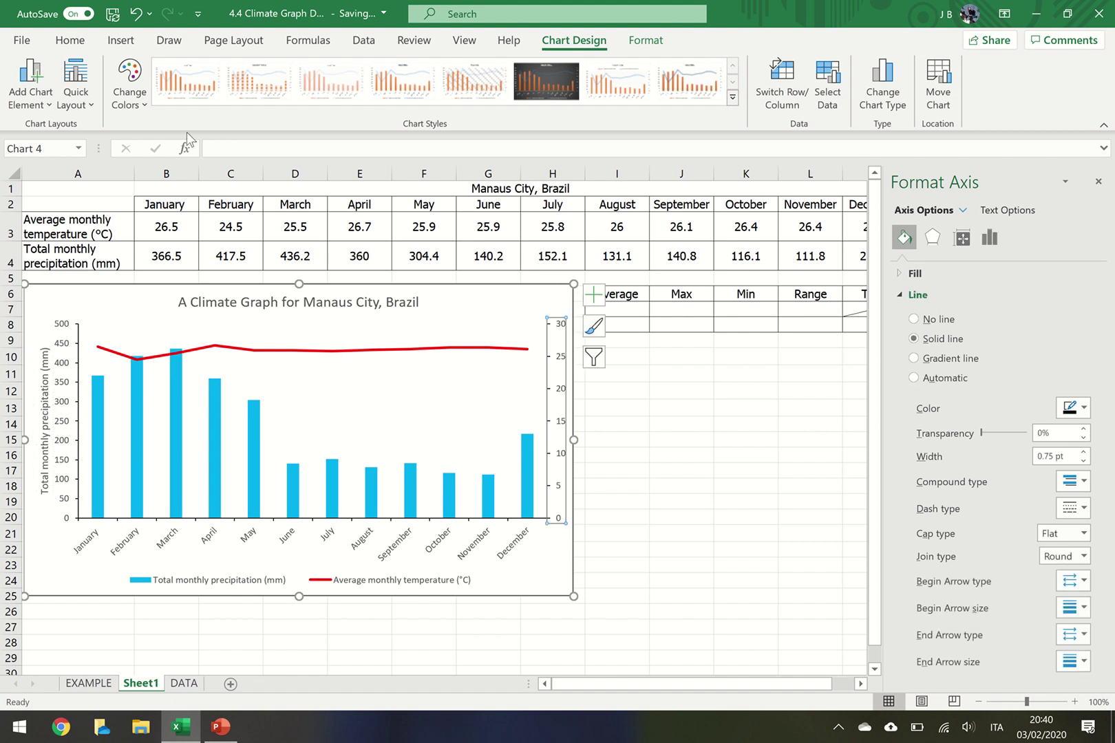
{"action": "left_click", "coordinate": [76, 104]}
{"action": "left_click", "coordinate": [30, 97]}
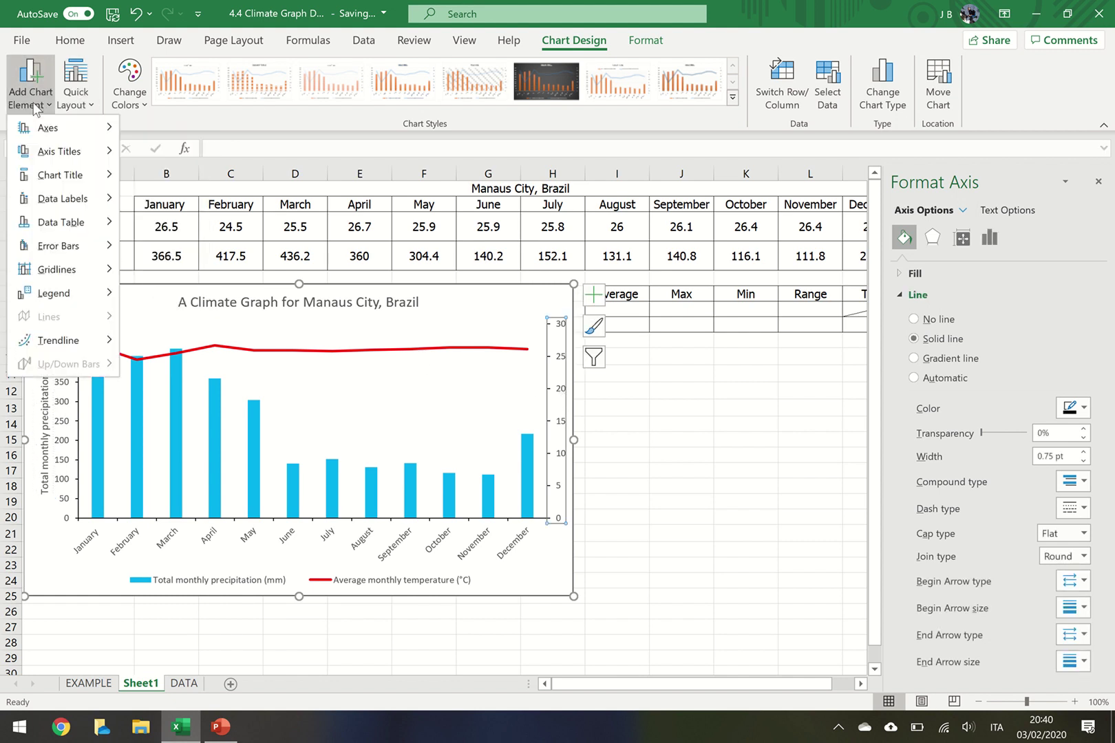
{"action": "mouse_move", "coordinate": [51, 149]}
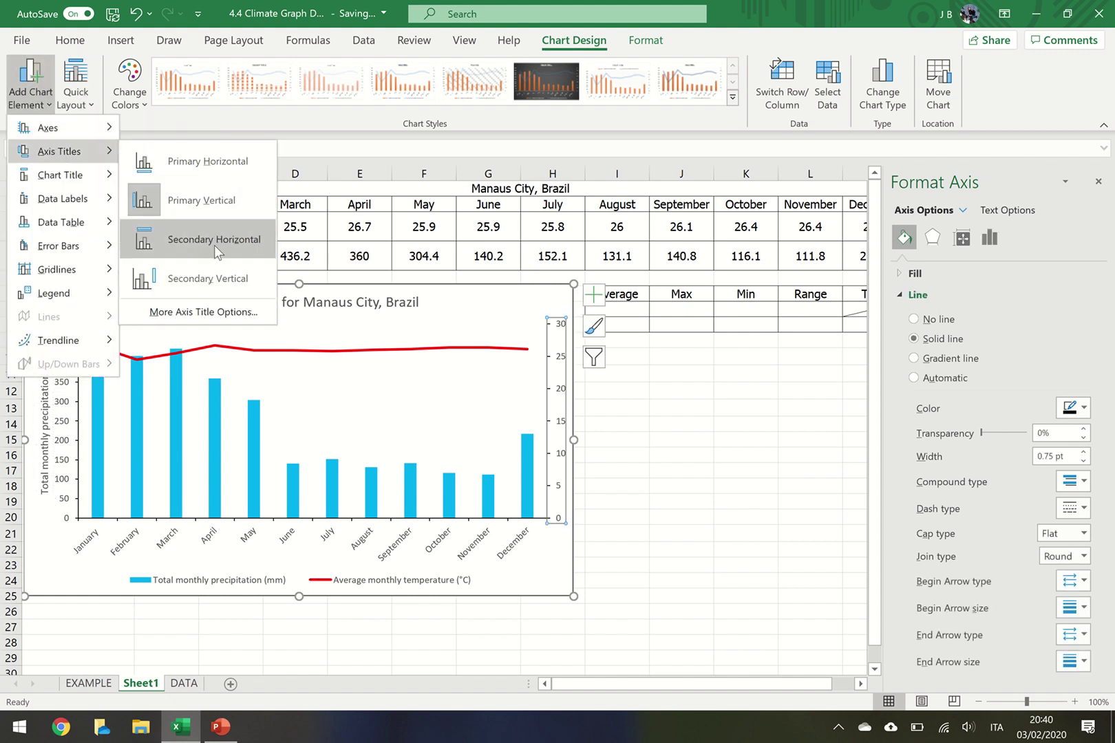
{"action": "left_click", "coordinate": [220, 281]}
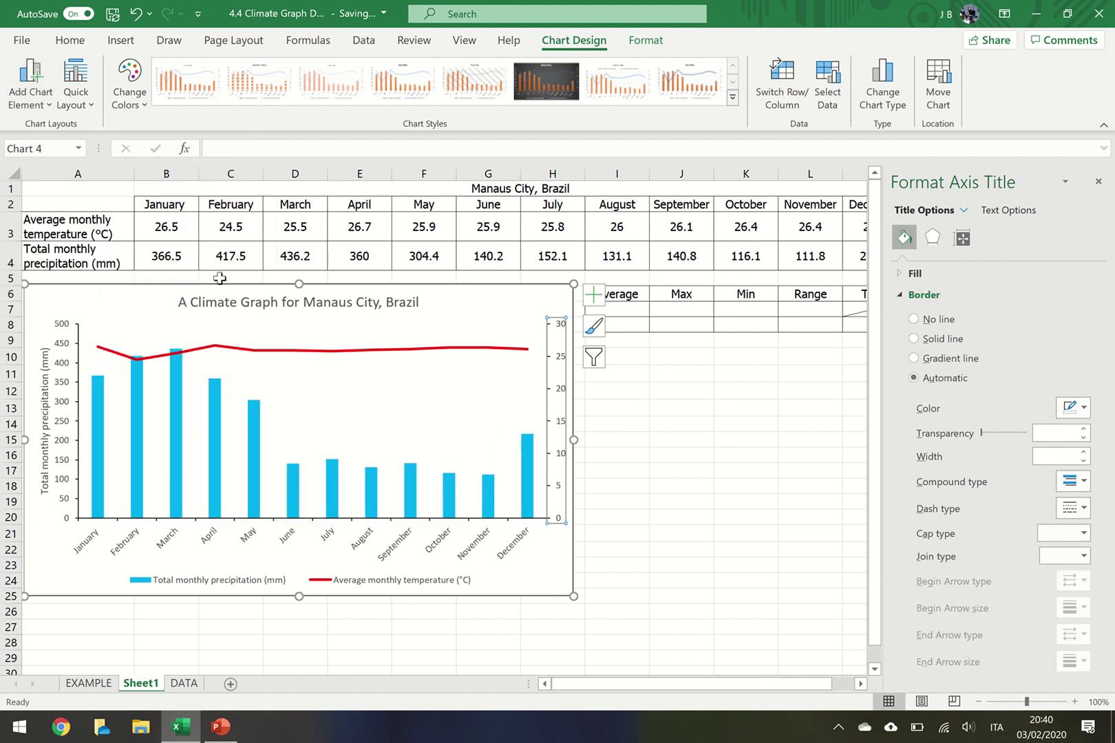
Copy A3's 'Average monthly temperature (°C)' text and paste it over the right axis title
{"action": "left_click", "coordinate": [81, 232]}
{"action": "left_click_drag", "start_coordinate": [389, 146], "coordinate": [208, 145]}
{"action": "key", "text": "ctrl+c"}
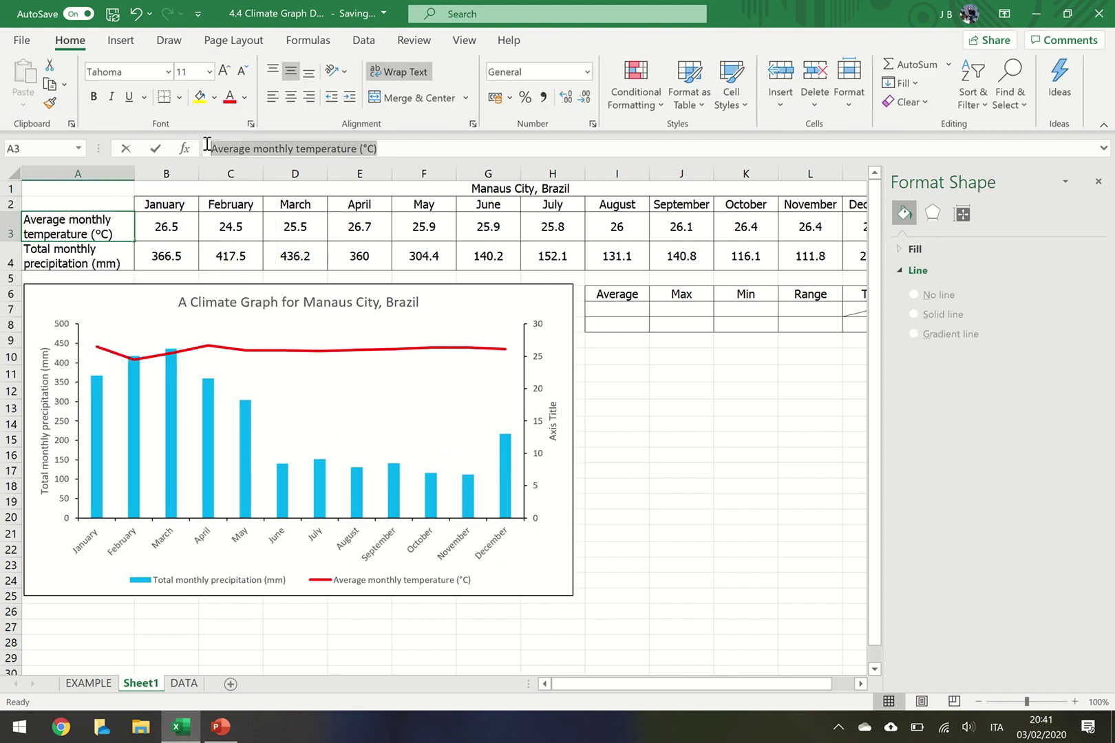
{"action": "left_click", "coordinate": [557, 428]}
{"action": "double_click", "coordinate": [555, 421]}
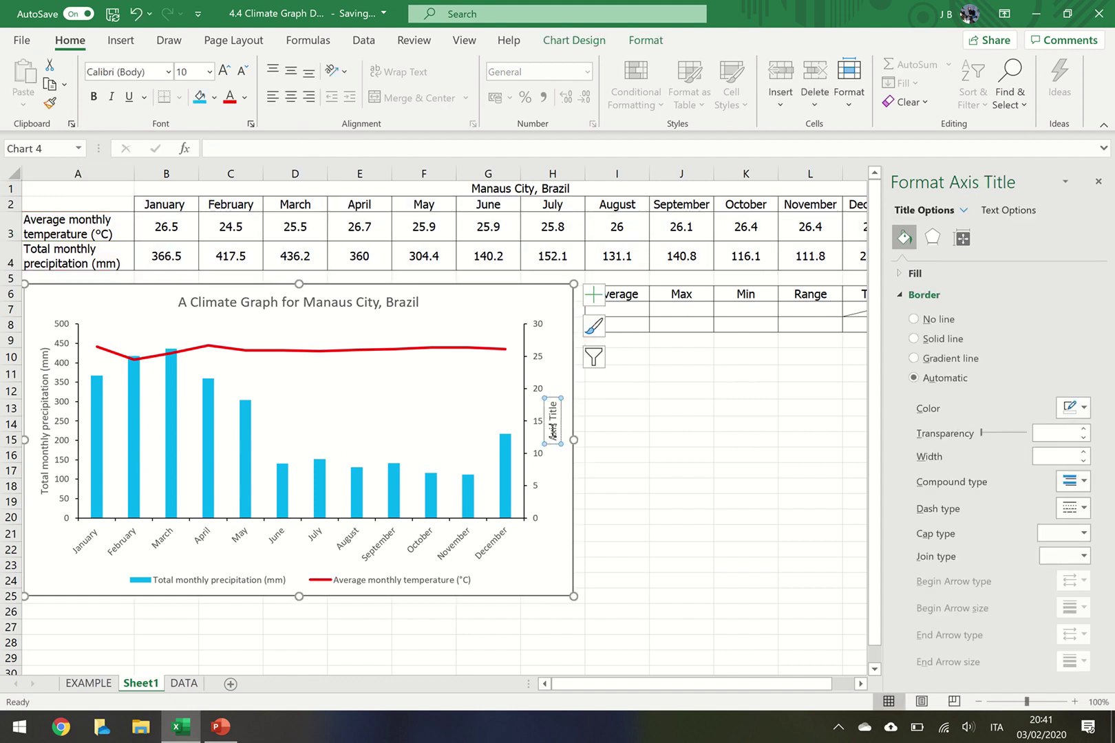
{"action": "left_click_drag", "start_coordinate": [553, 441], "coordinate": [556, 407]}
{"action": "key", "text": "ctrl+v"}
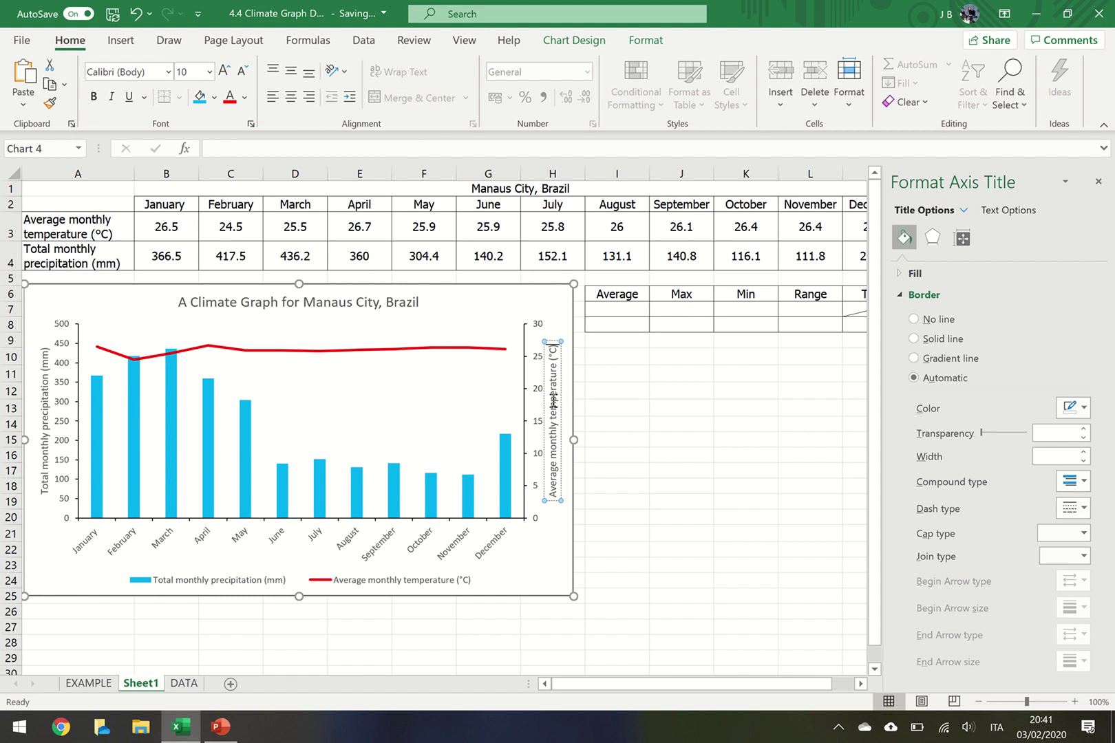
{"action": "left_click", "coordinate": [471, 545]}
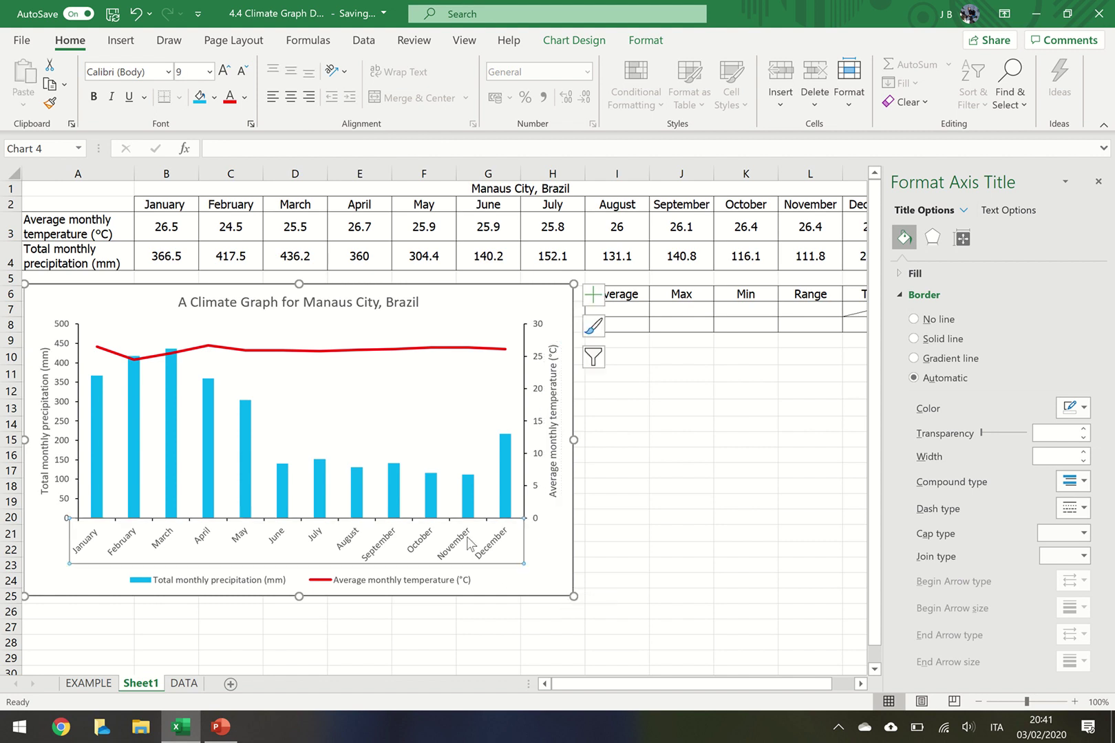
Add a primary horizontal axis title below the month labels reading 'Month'
{"action": "left_click", "coordinate": [575, 42]}
{"action": "left_click", "coordinate": [30, 81]}
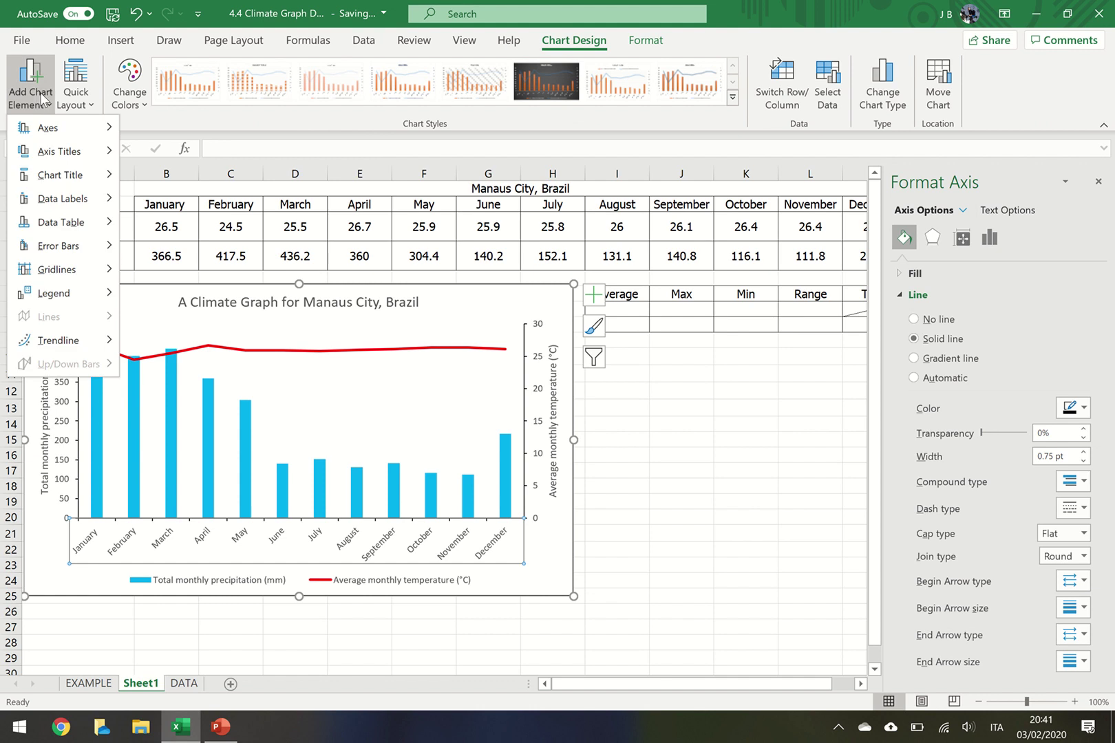
{"action": "mouse_move", "coordinate": [58, 152]}
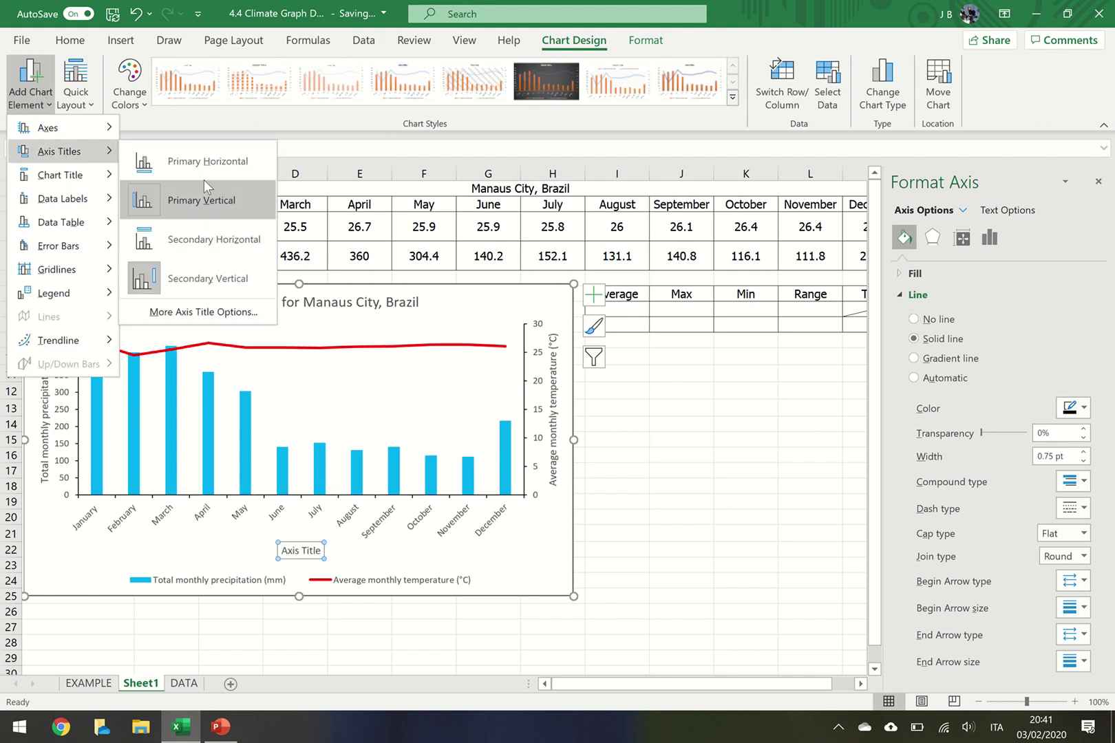
{"action": "left_click", "coordinate": [203, 173]}
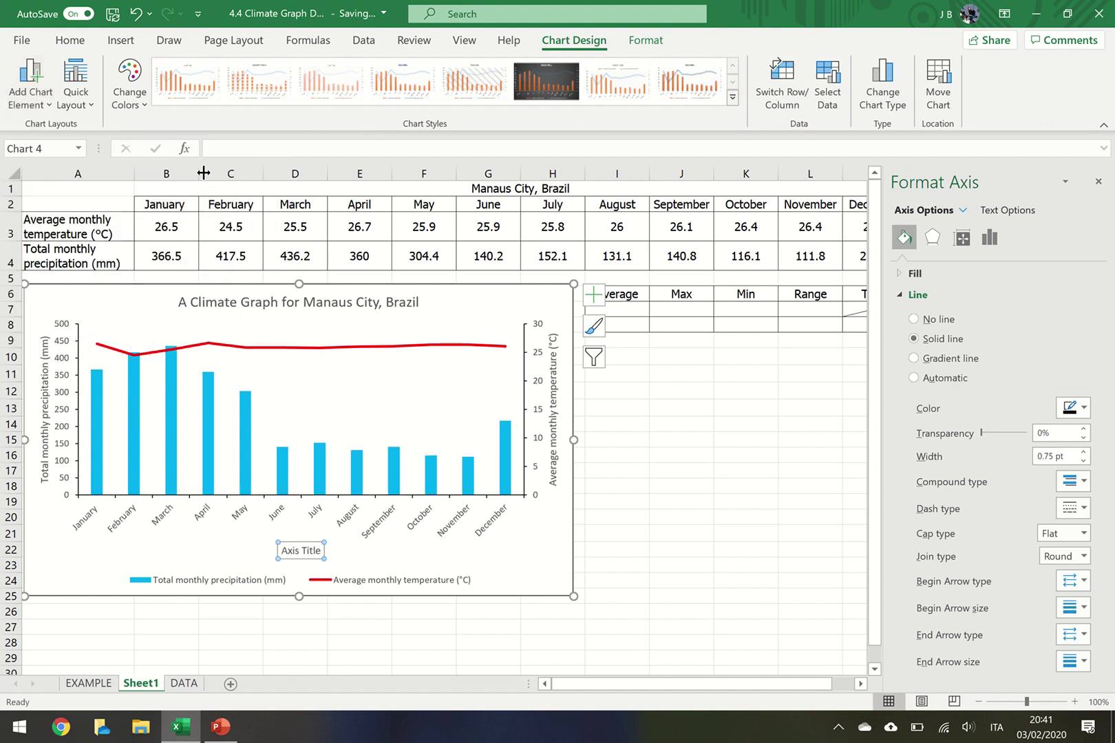
{"action": "triple_click", "coordinate": [302, 550]}
{"action": "type", "text": "Month"}
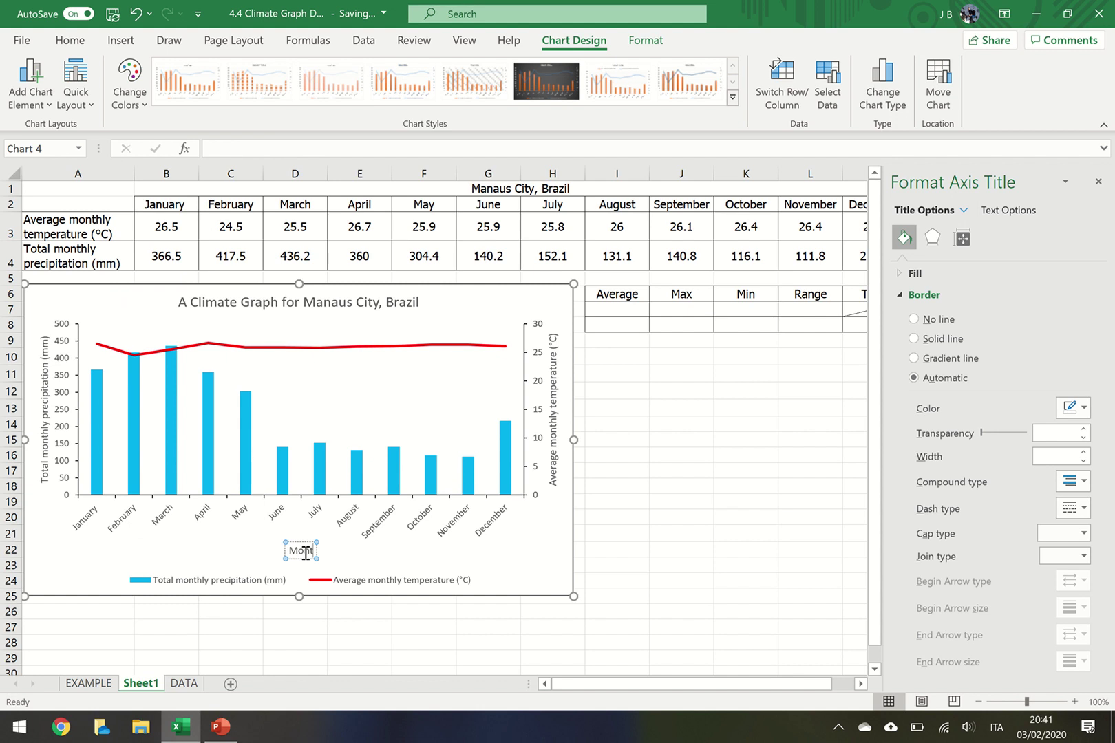